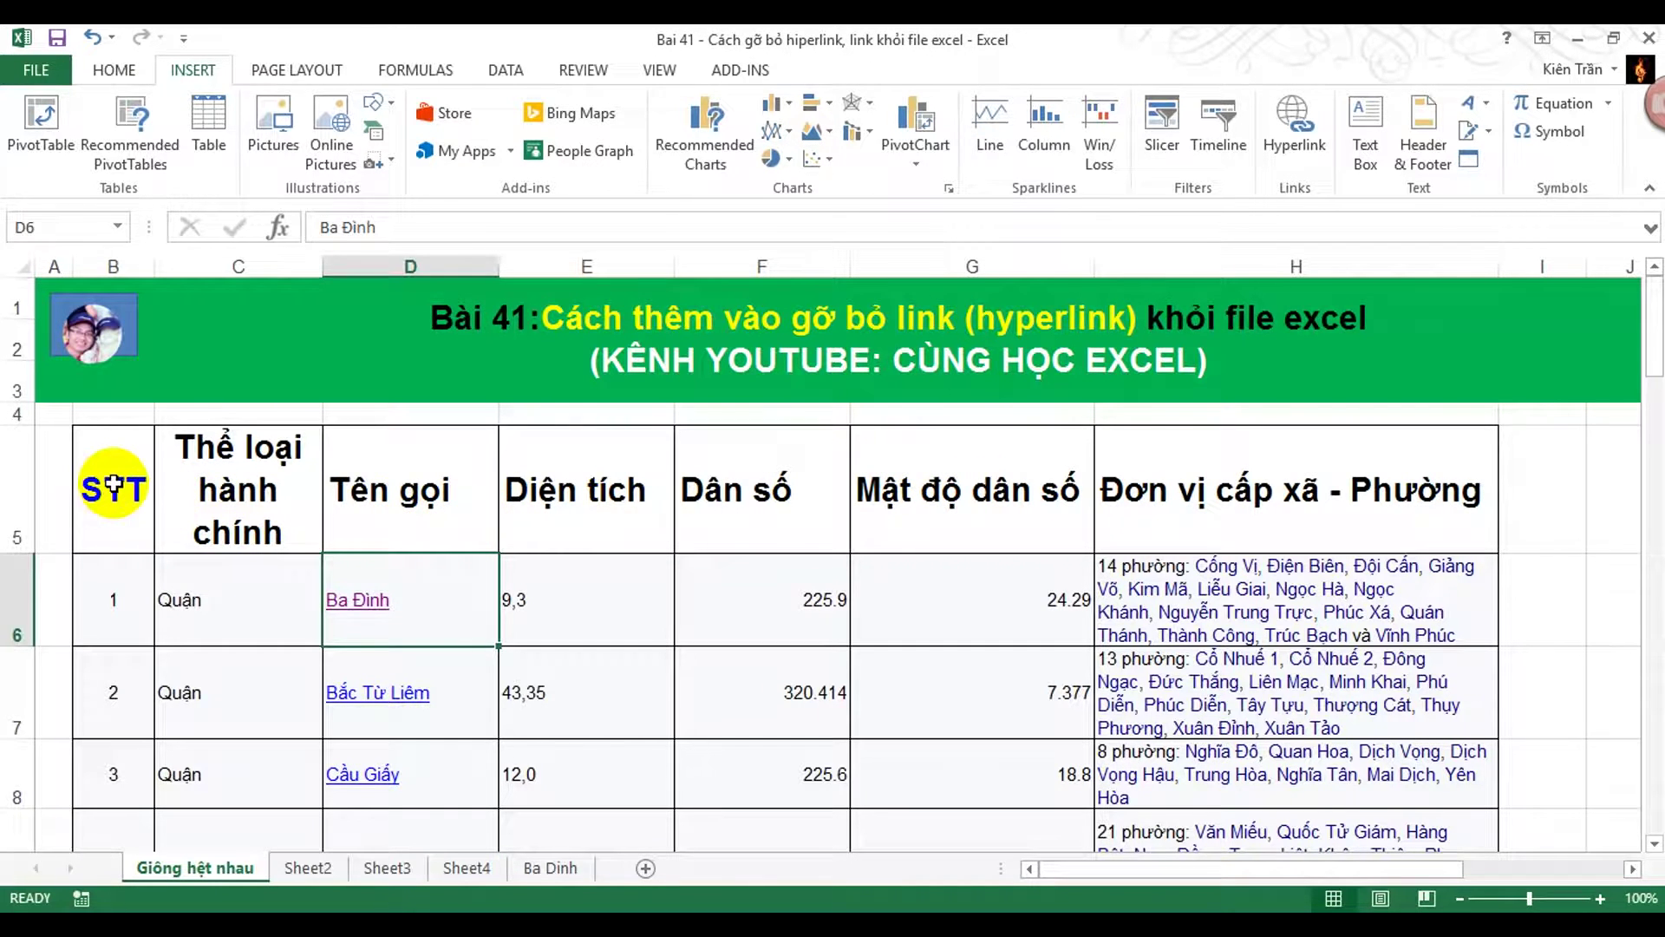
- Open the Ba Đình Wikipedia link to check it, then return to the sheet
left_click_drag(103, 501, 1212, 488)
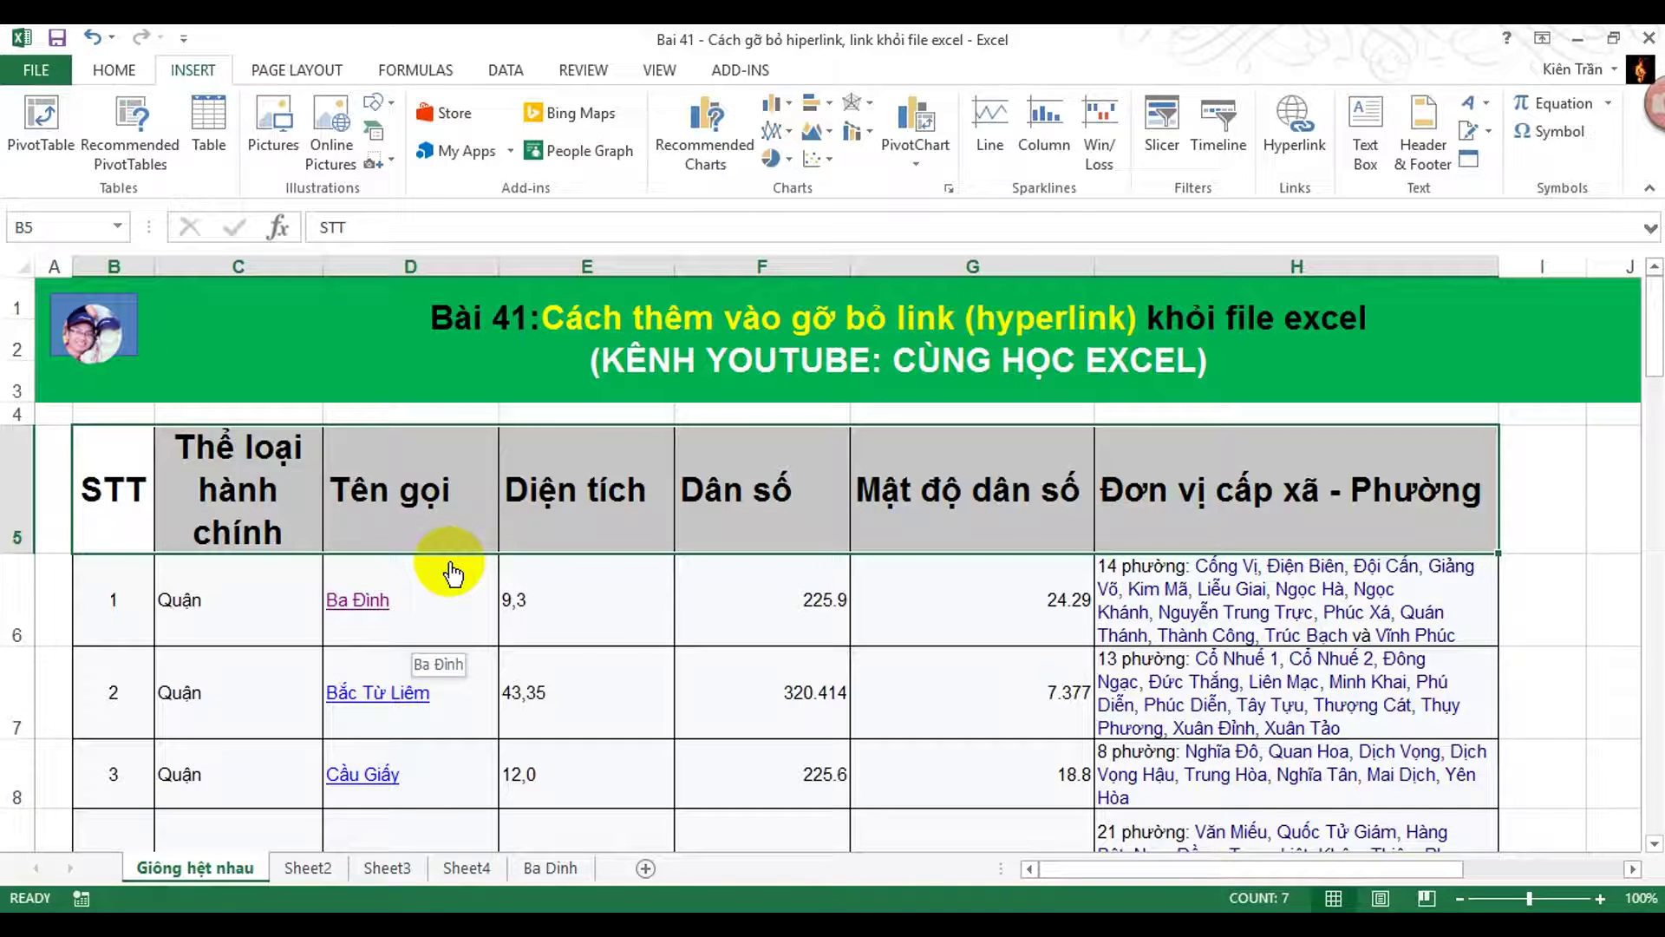
scroll(452, 573, "down", 1)
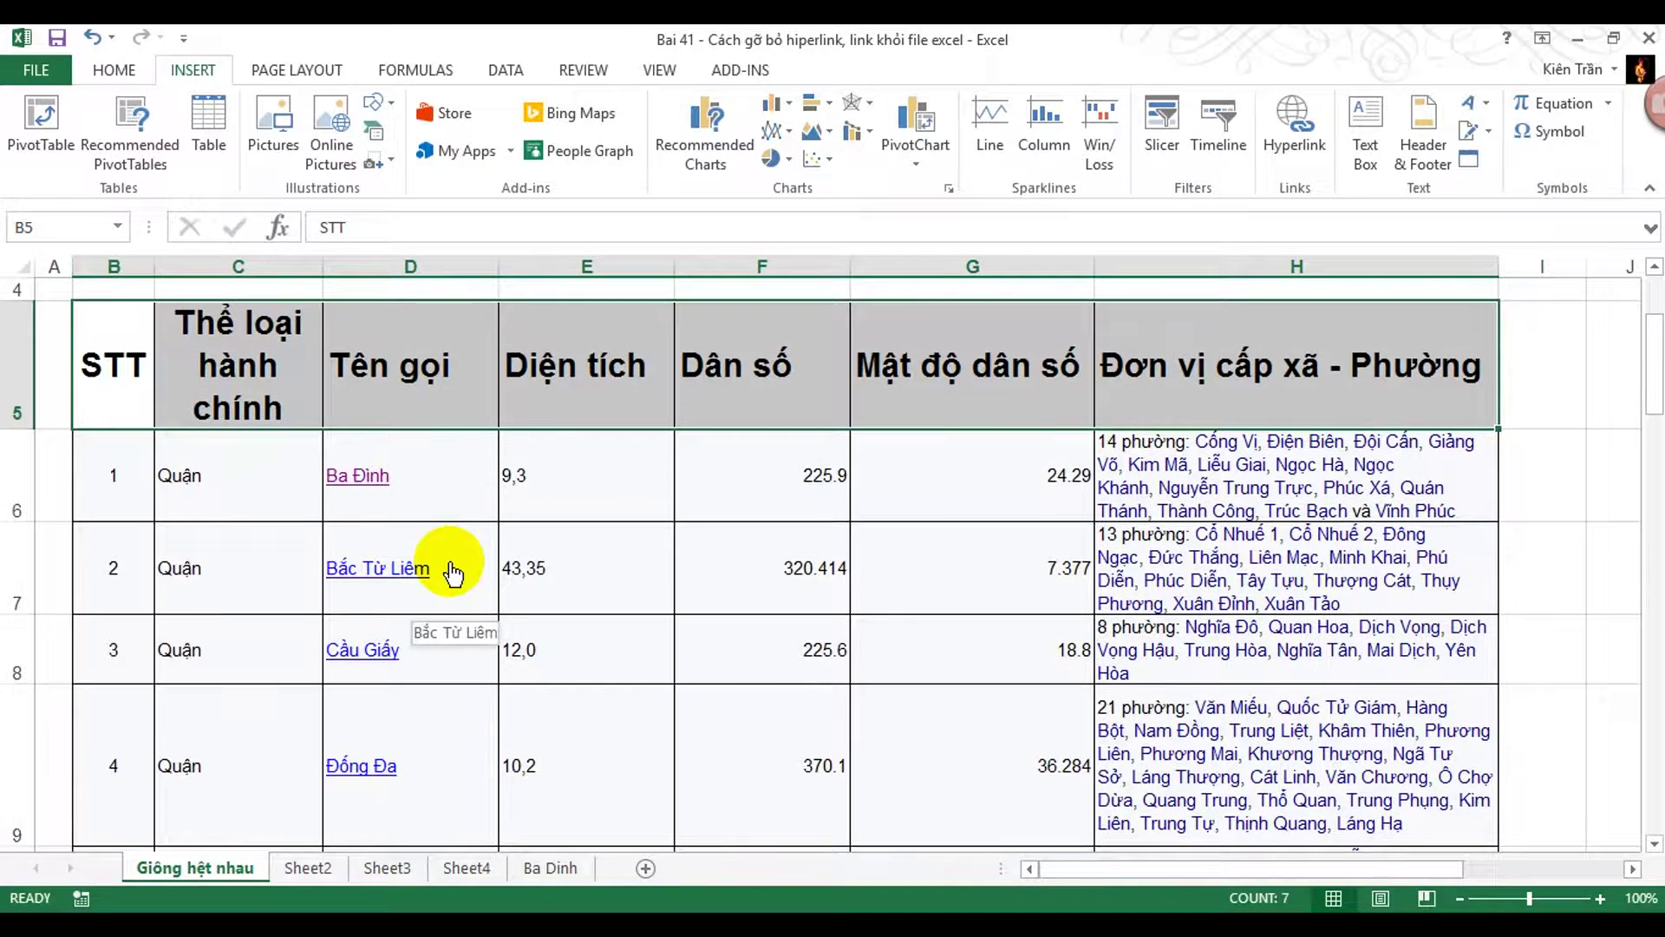
left_click(506, 454)
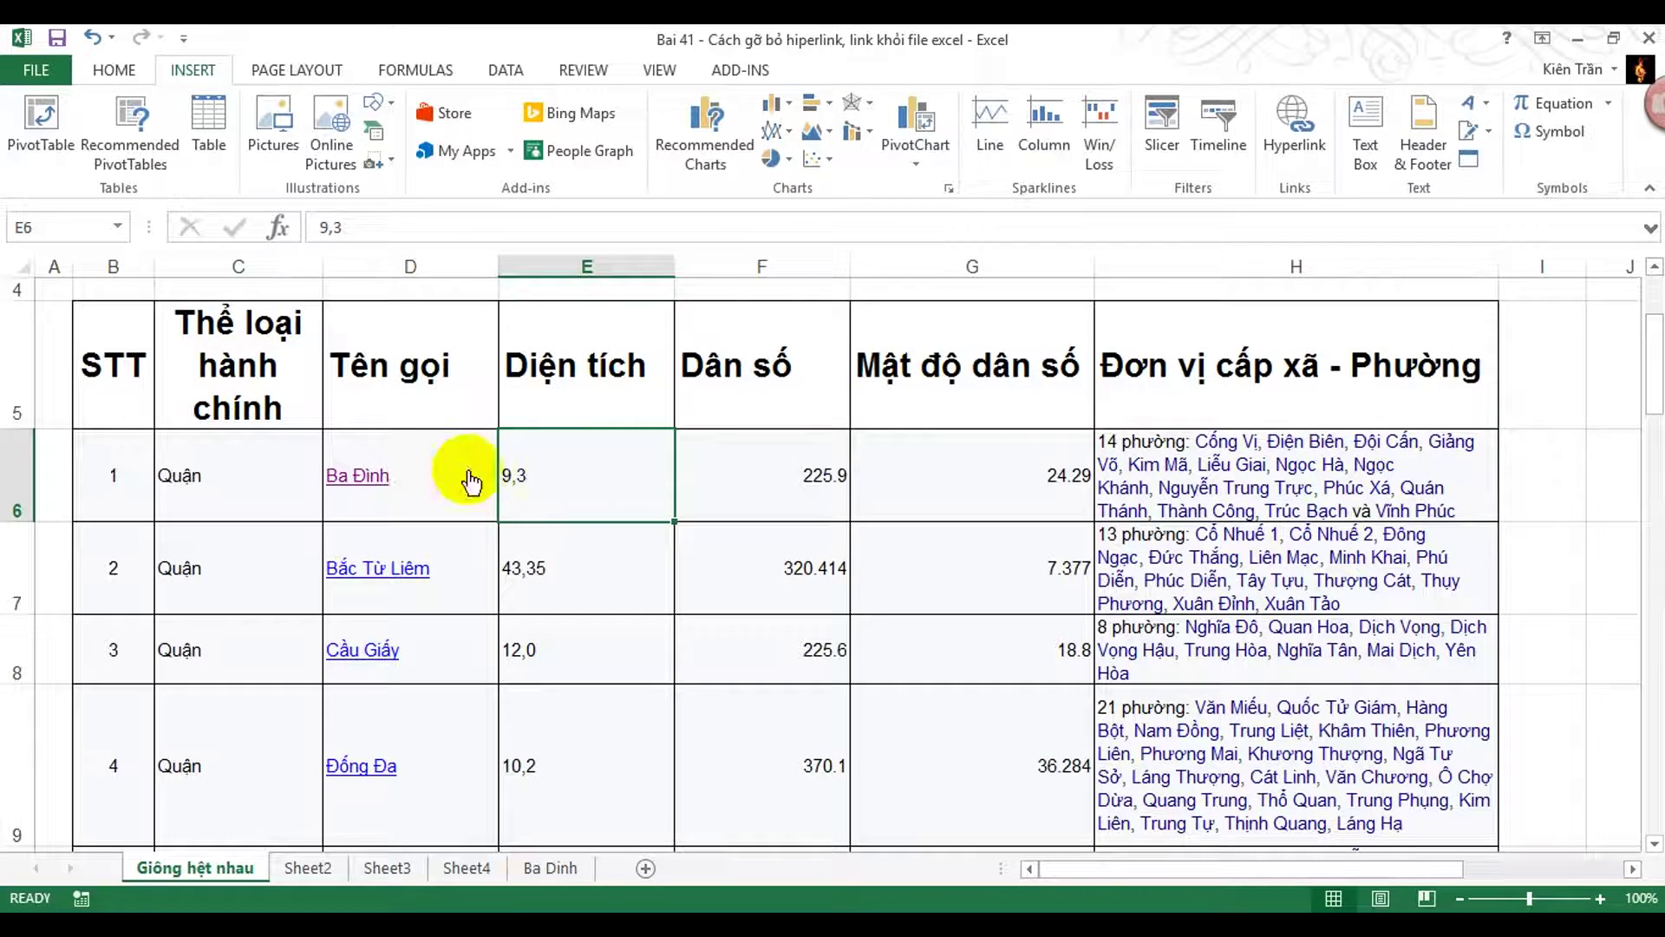
left_click(371, 476)
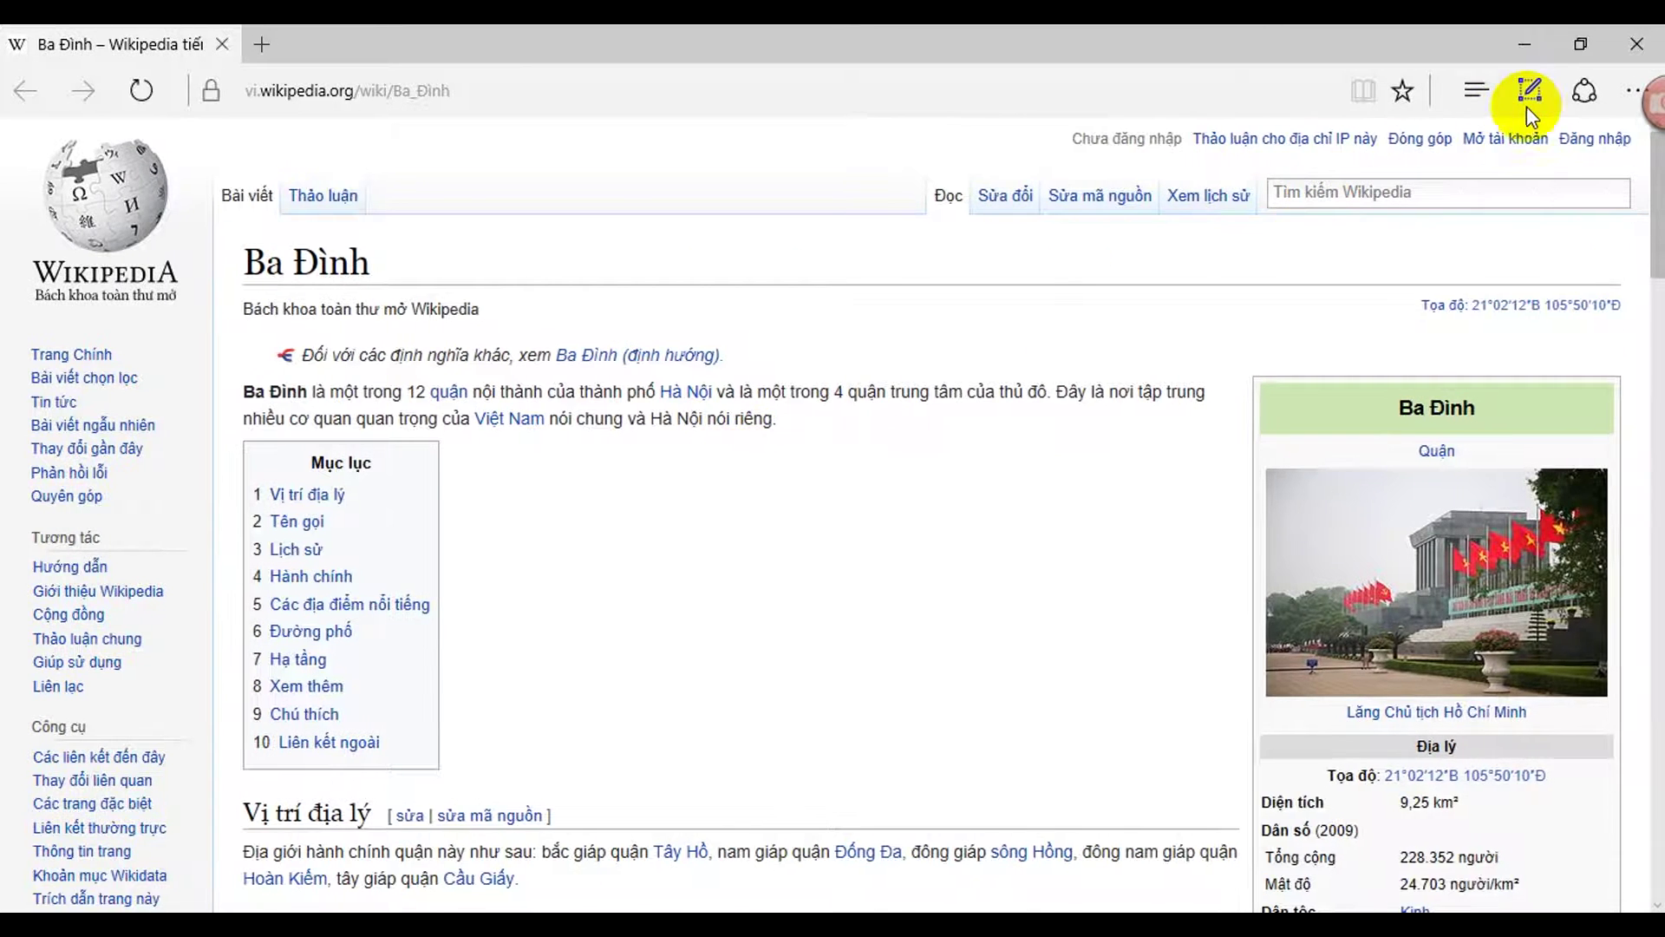
left_click(1636, 44)
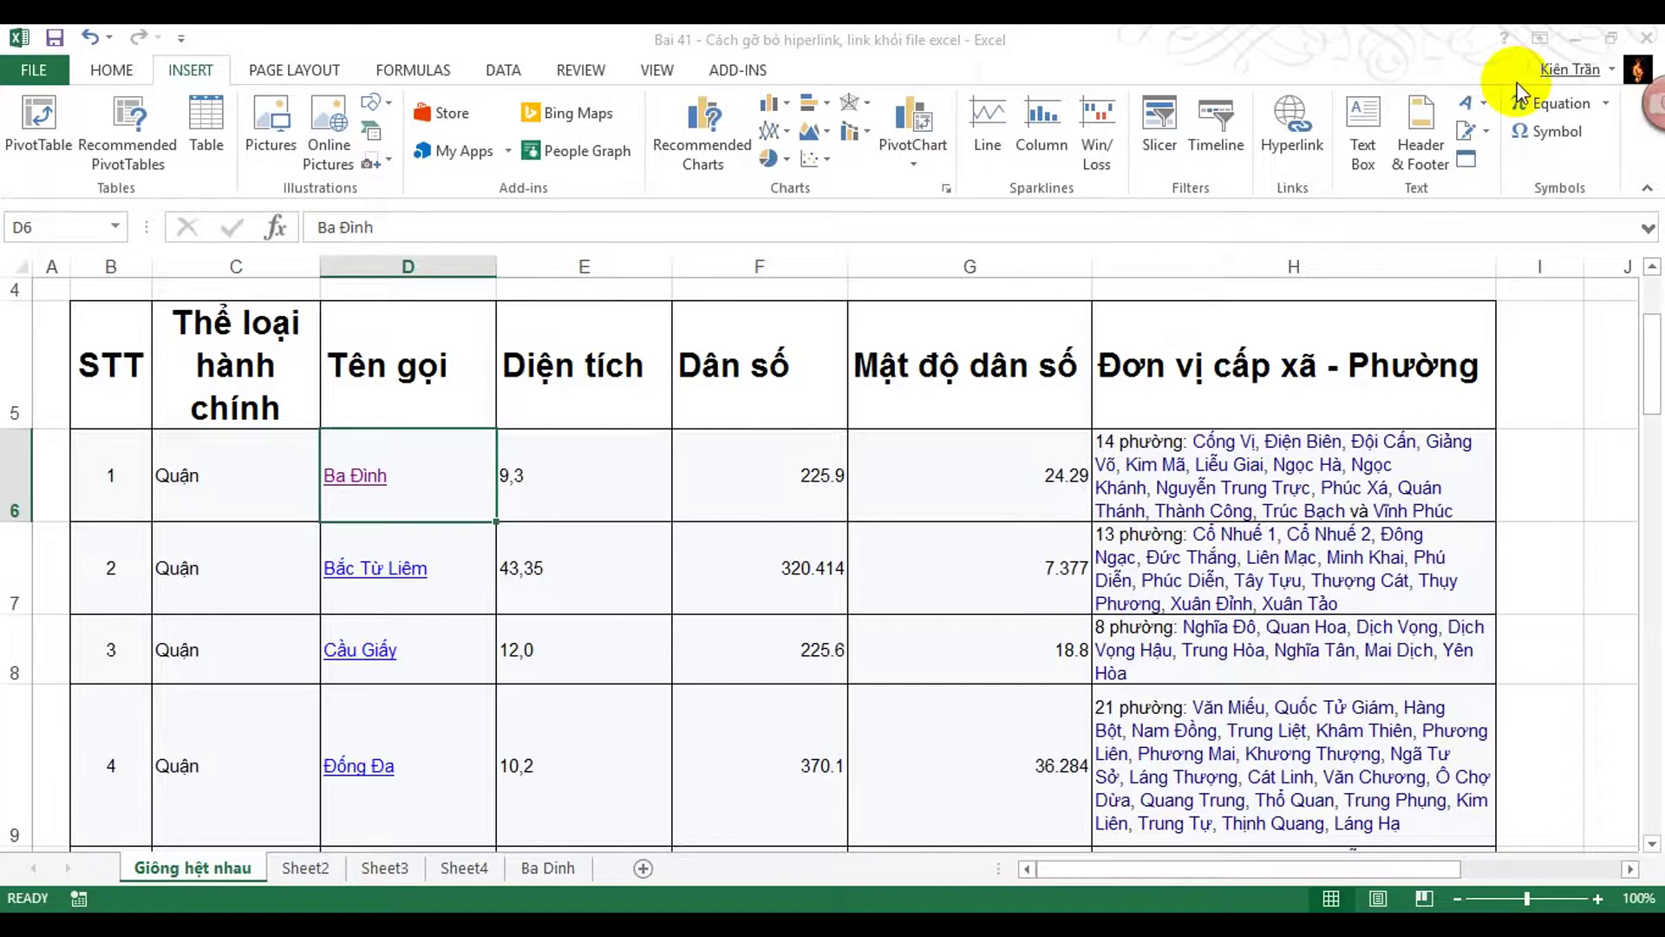
- Follow the Ba Đình Wikipedia link a second time and come back to the table
left_click(584, 467)
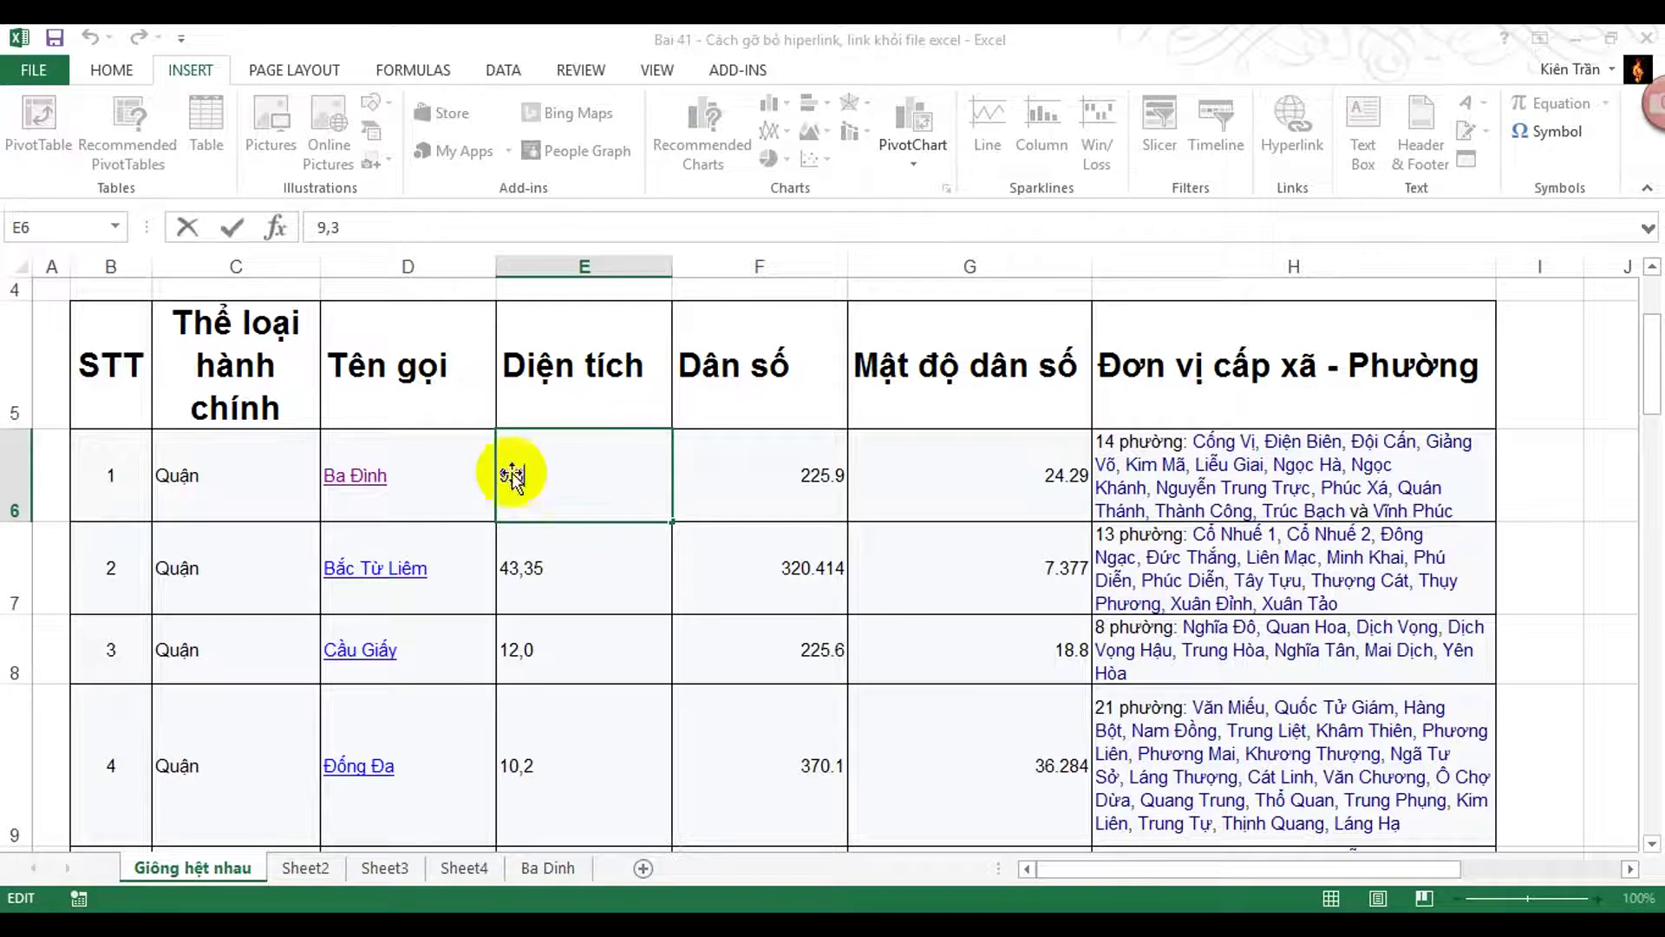
double_click(568, 471)
left_click(434, 512)
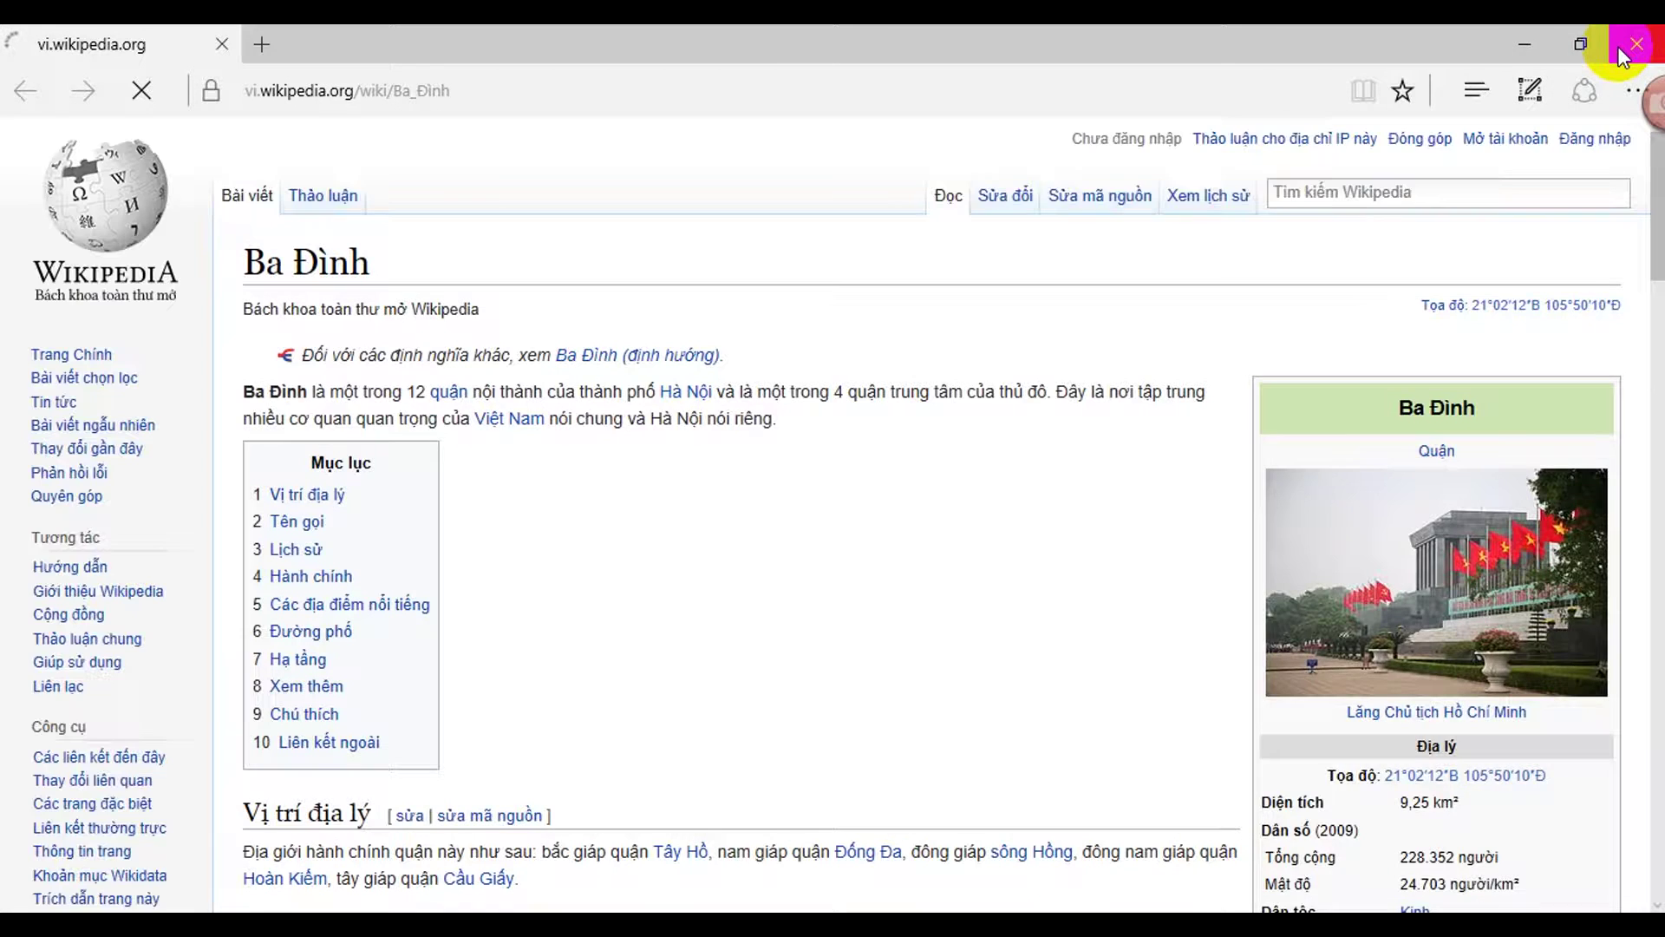
left_click(1618, 48)
left_click(633, 469)
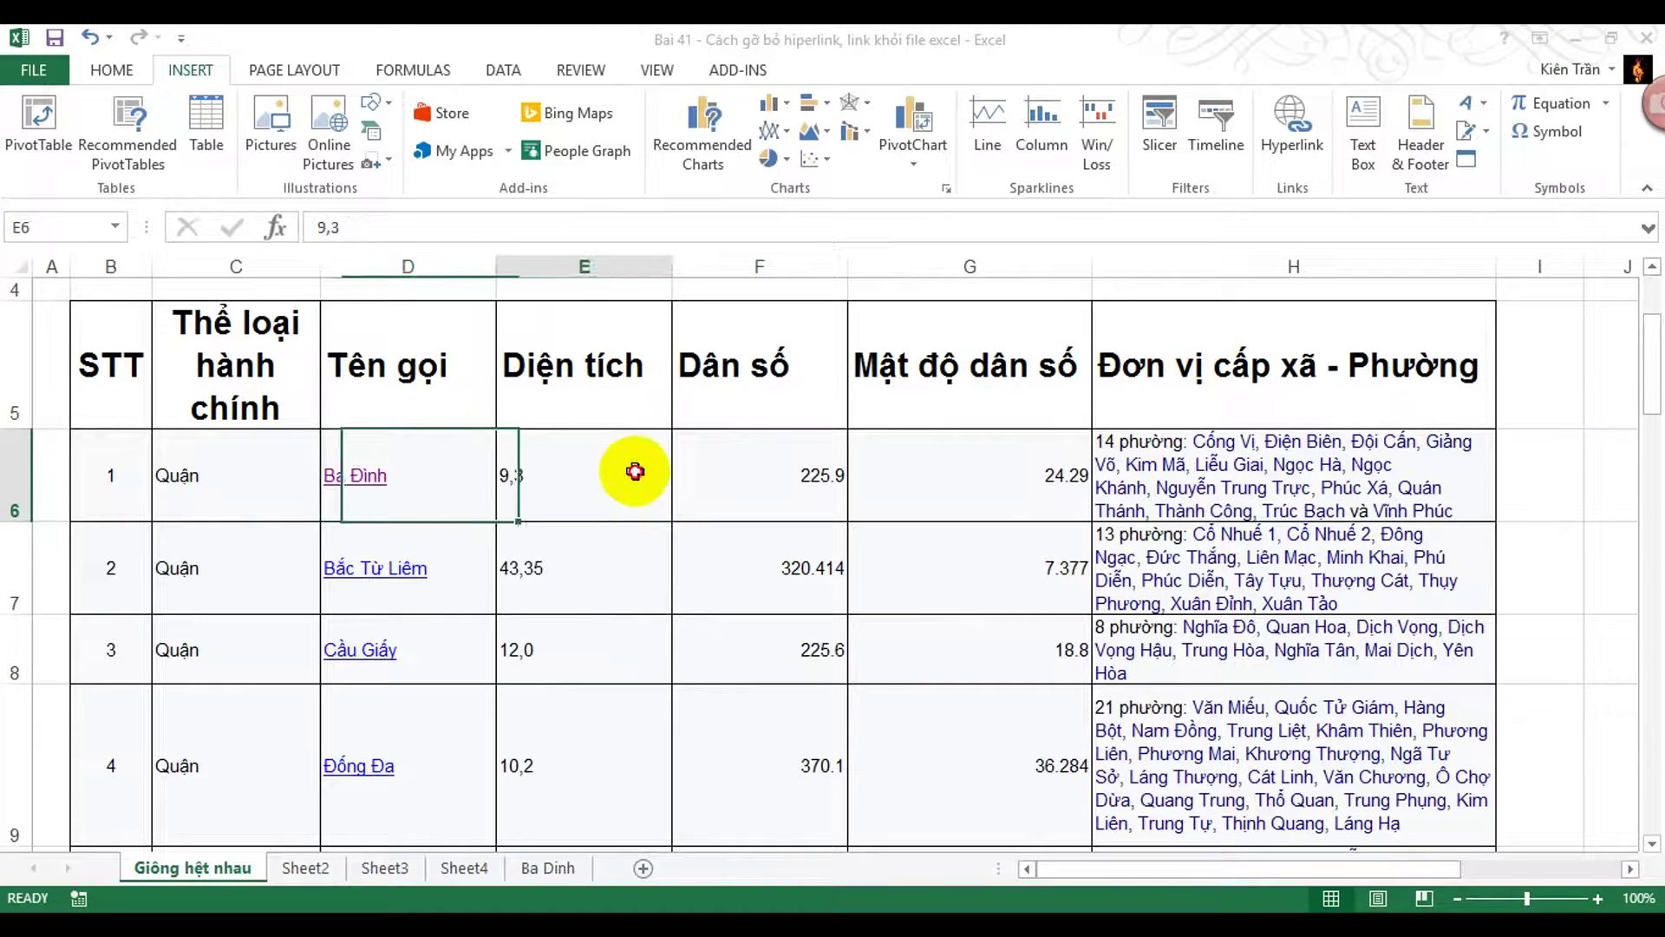
- Select the Ba Đình cell with the arrow keys so its link isn't followed
scroll(634, 471, "up", 1)
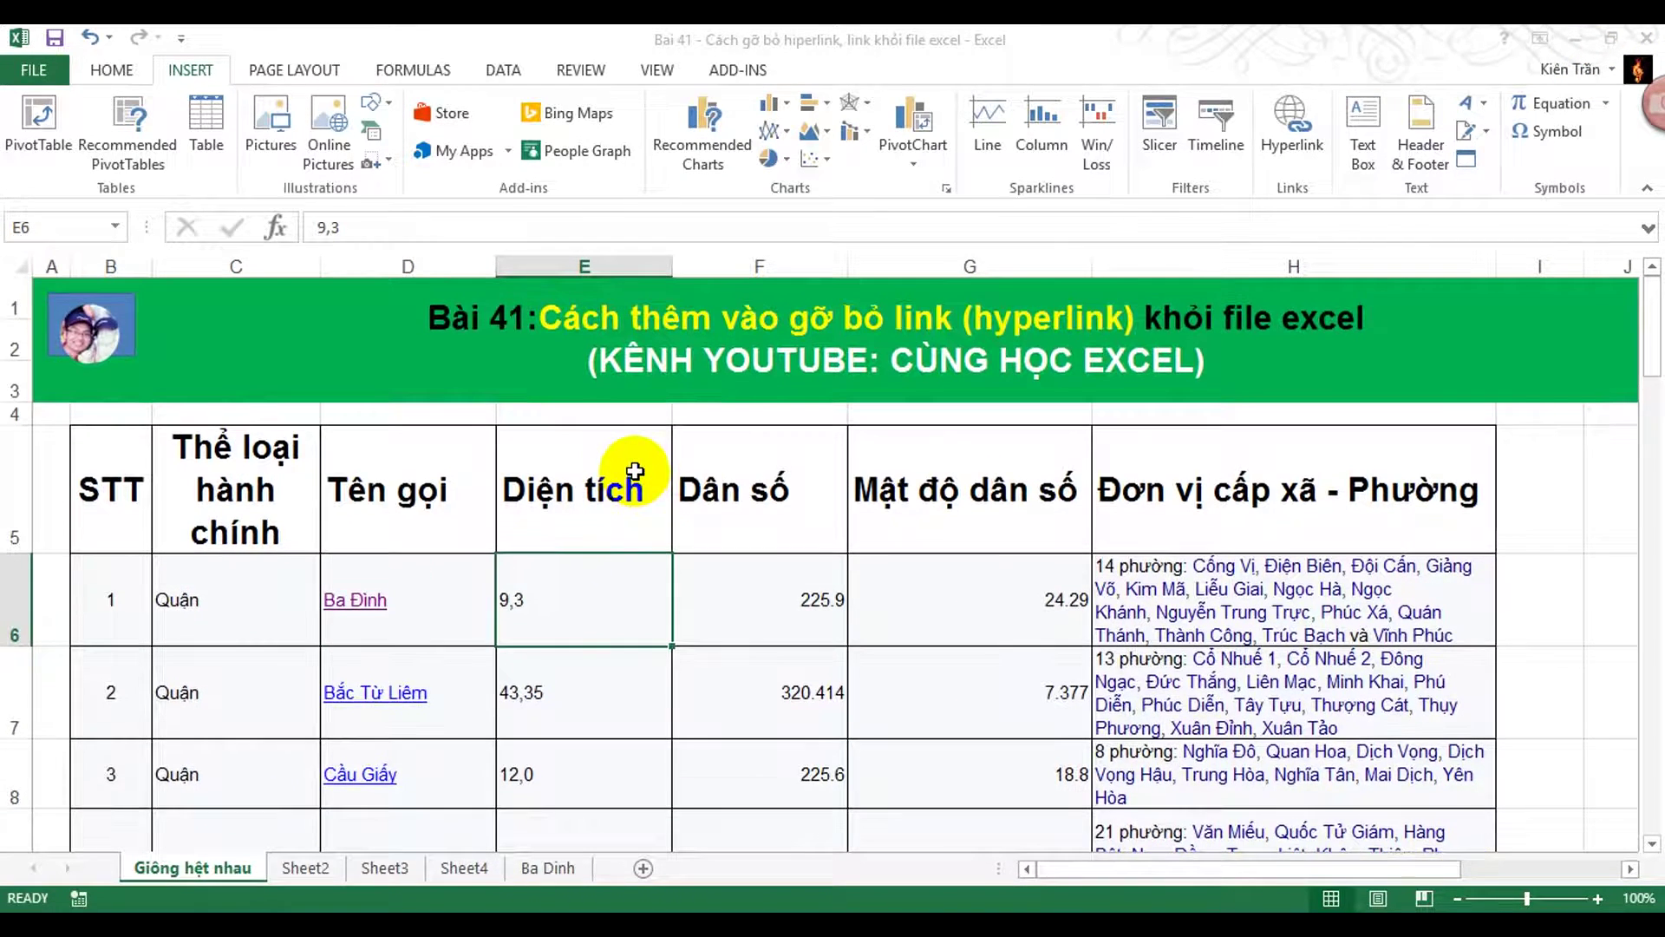
scroll(635, 471, "down", 1)
scroll(635, 471, "down", 1)
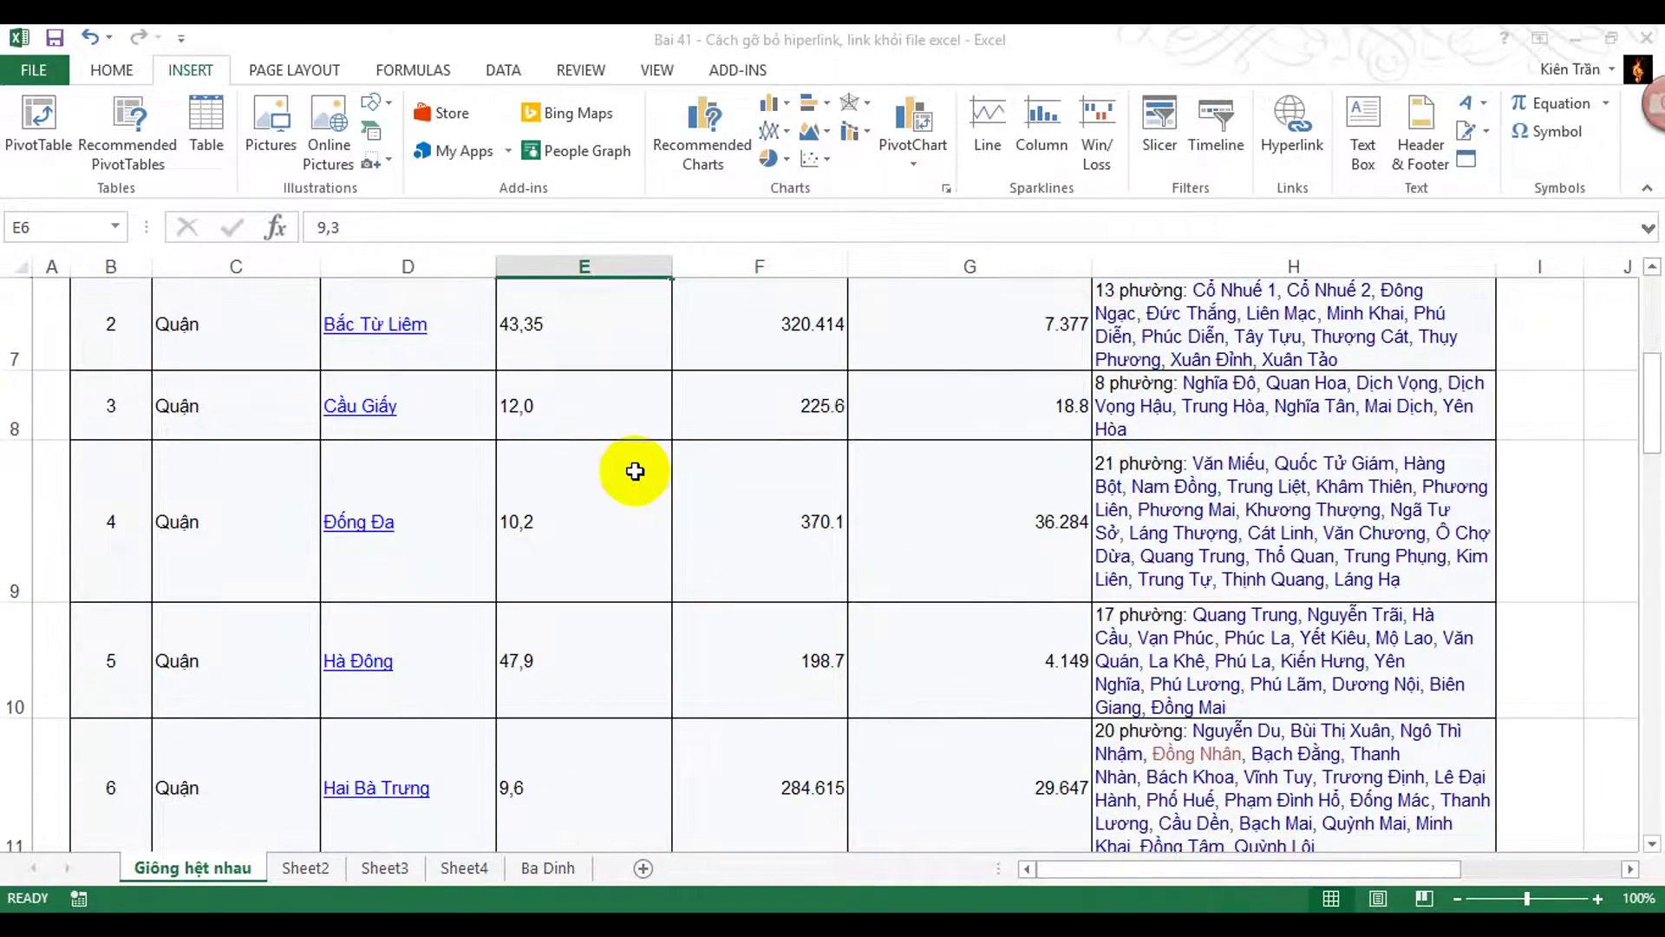
scroll(635, 470, "up", 1)
key("Up")
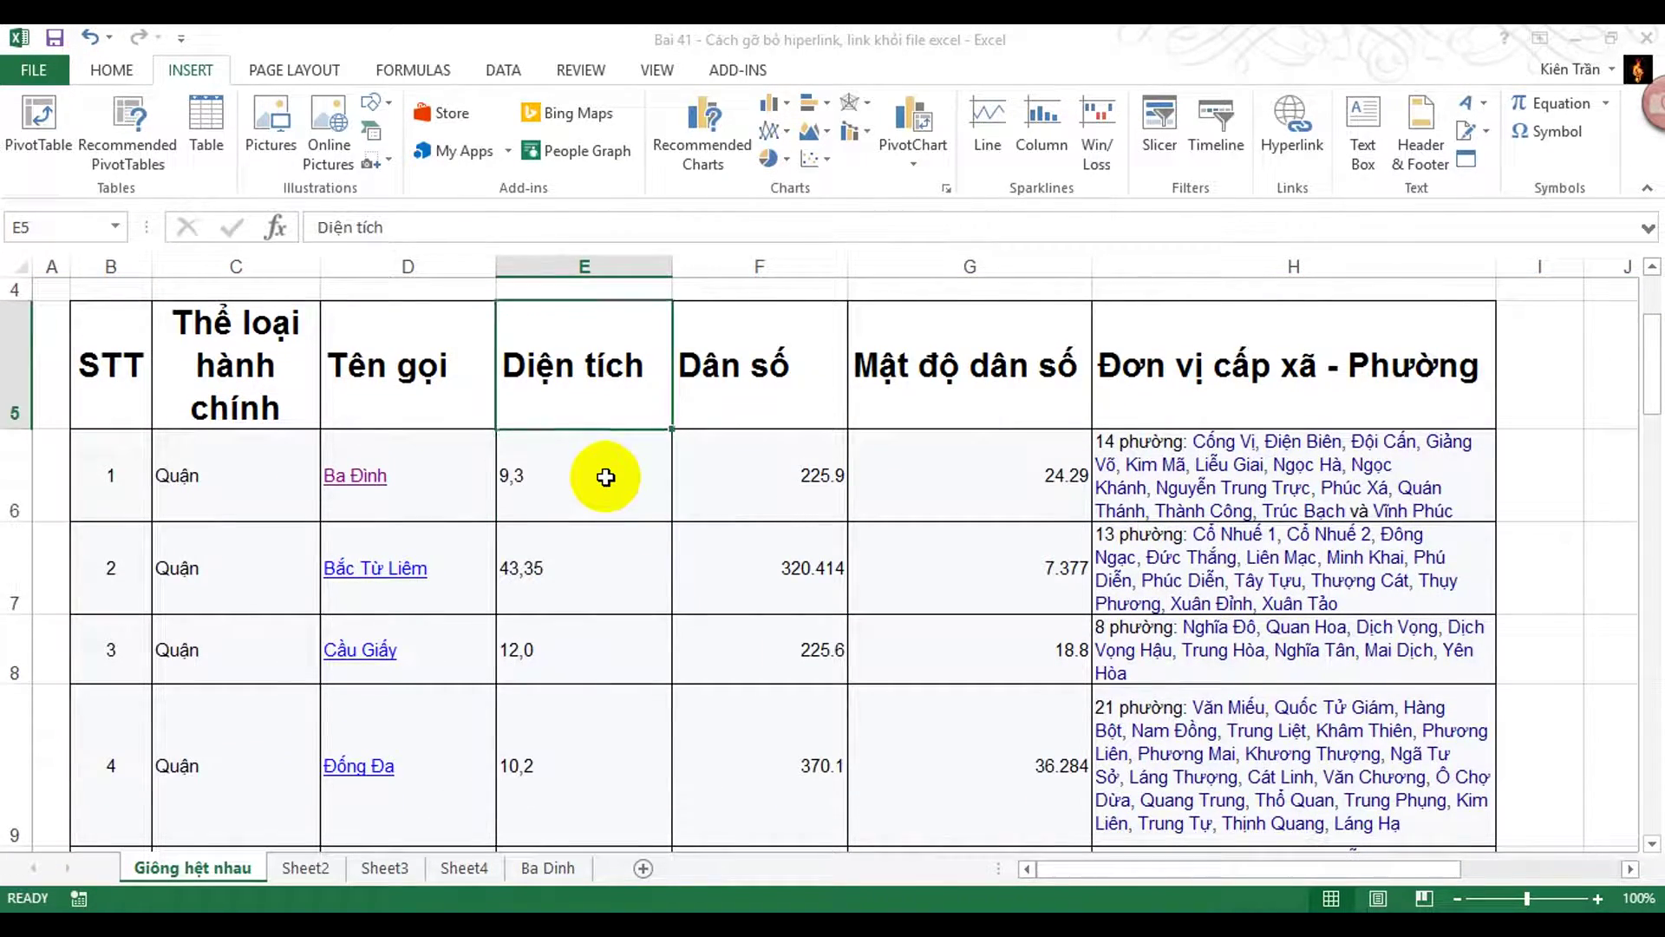
key("Left")
key("Down")
key("Right")
key("Up")
key("Left")
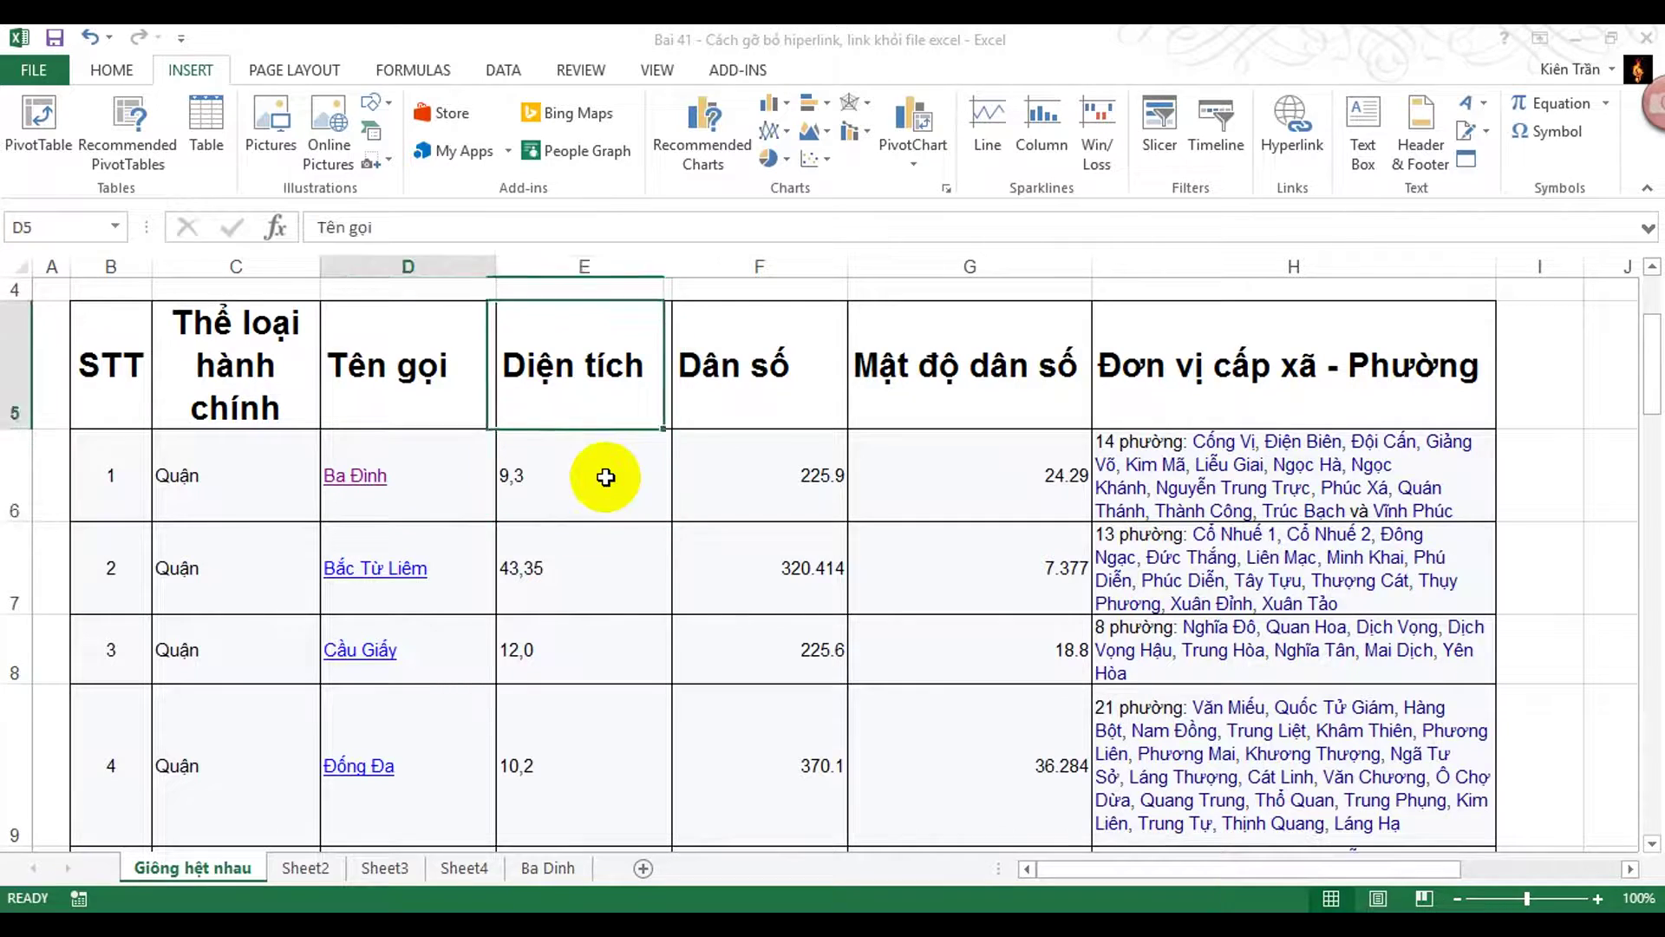
key("Down")
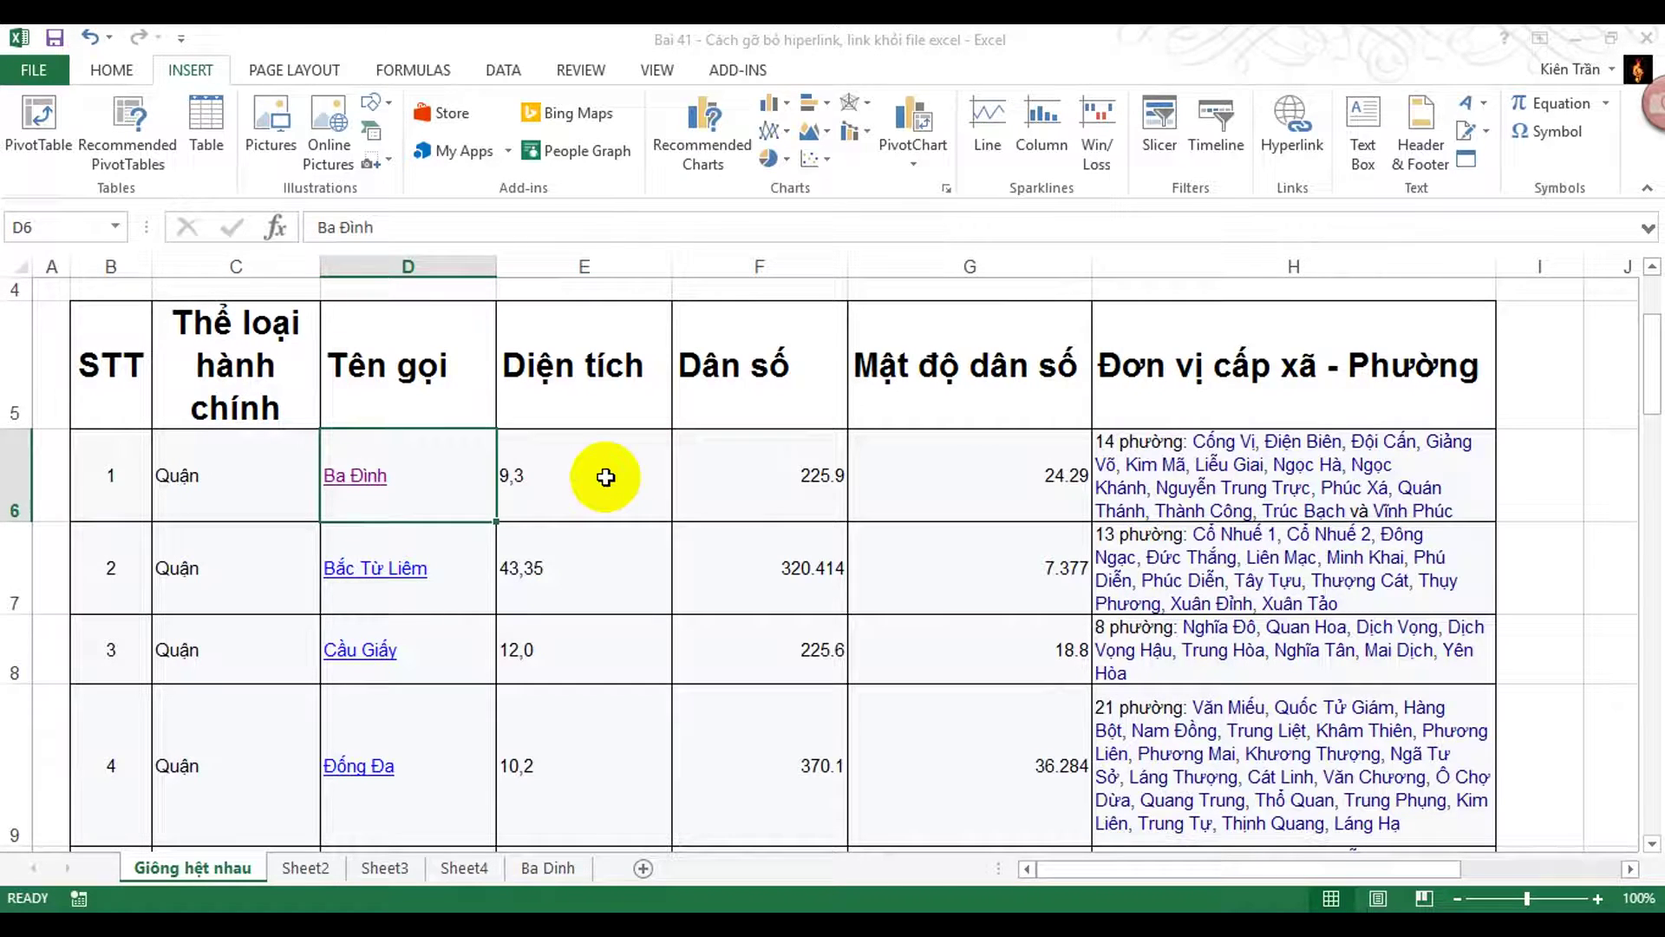
key("Right")
key("Up")
key("Left")
key("Down")
- Remove Ba Đình's Wikipedia address using Remove Link in the Edit Hyperlink dialog
left_click(149, 72)
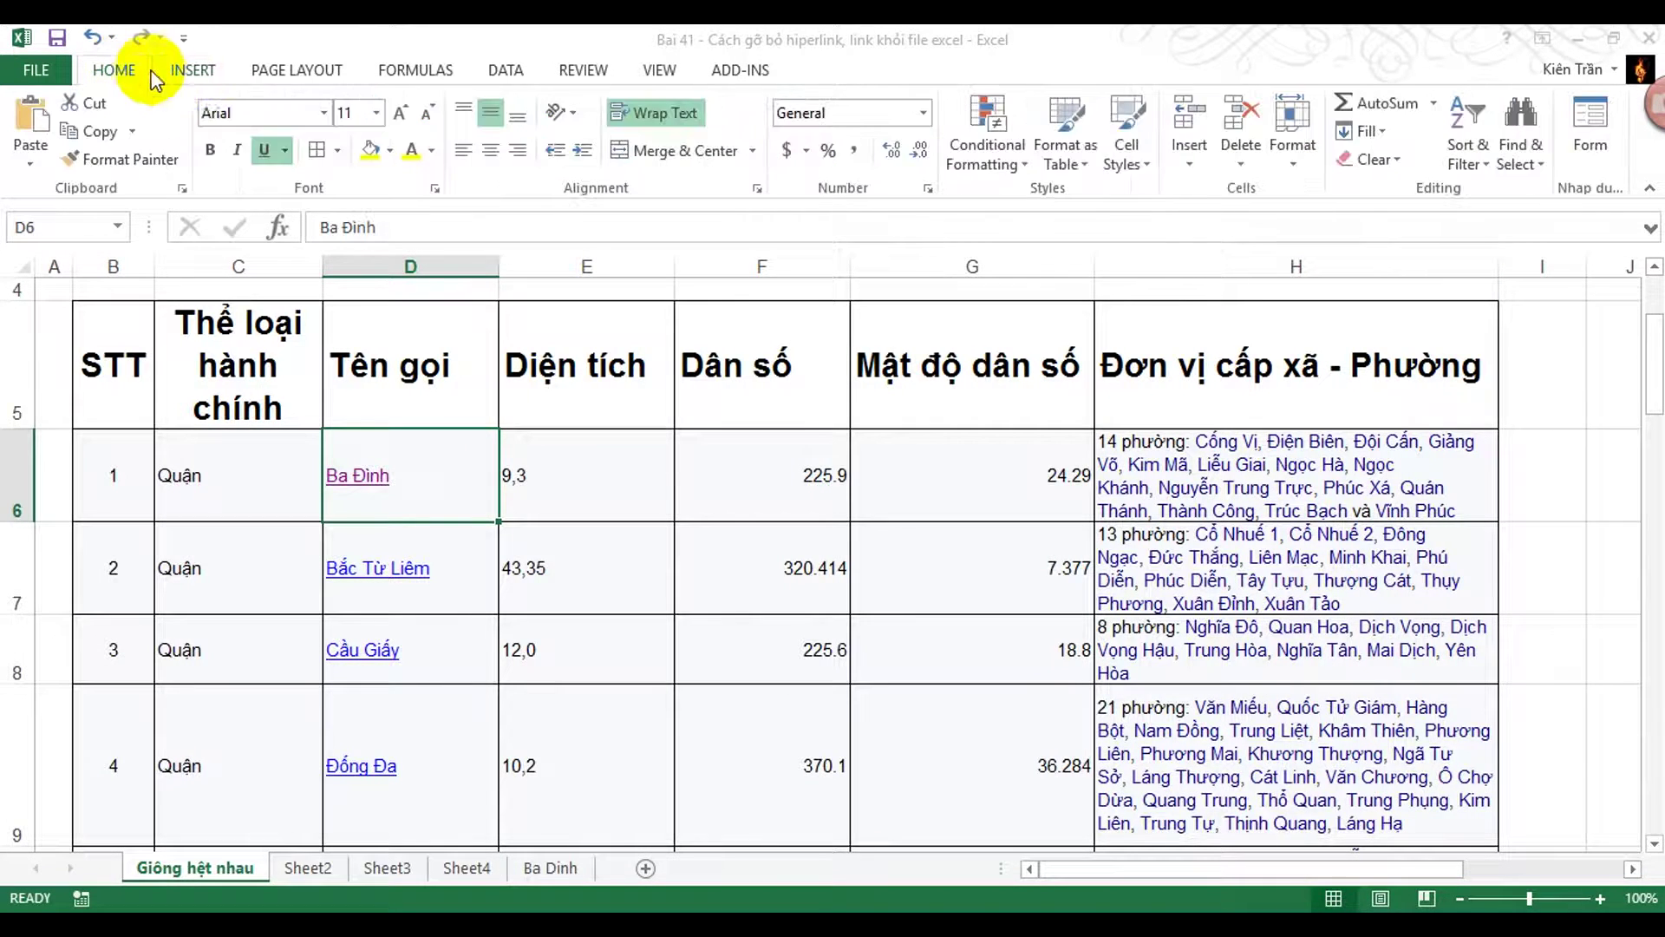
left_click(189, 72)
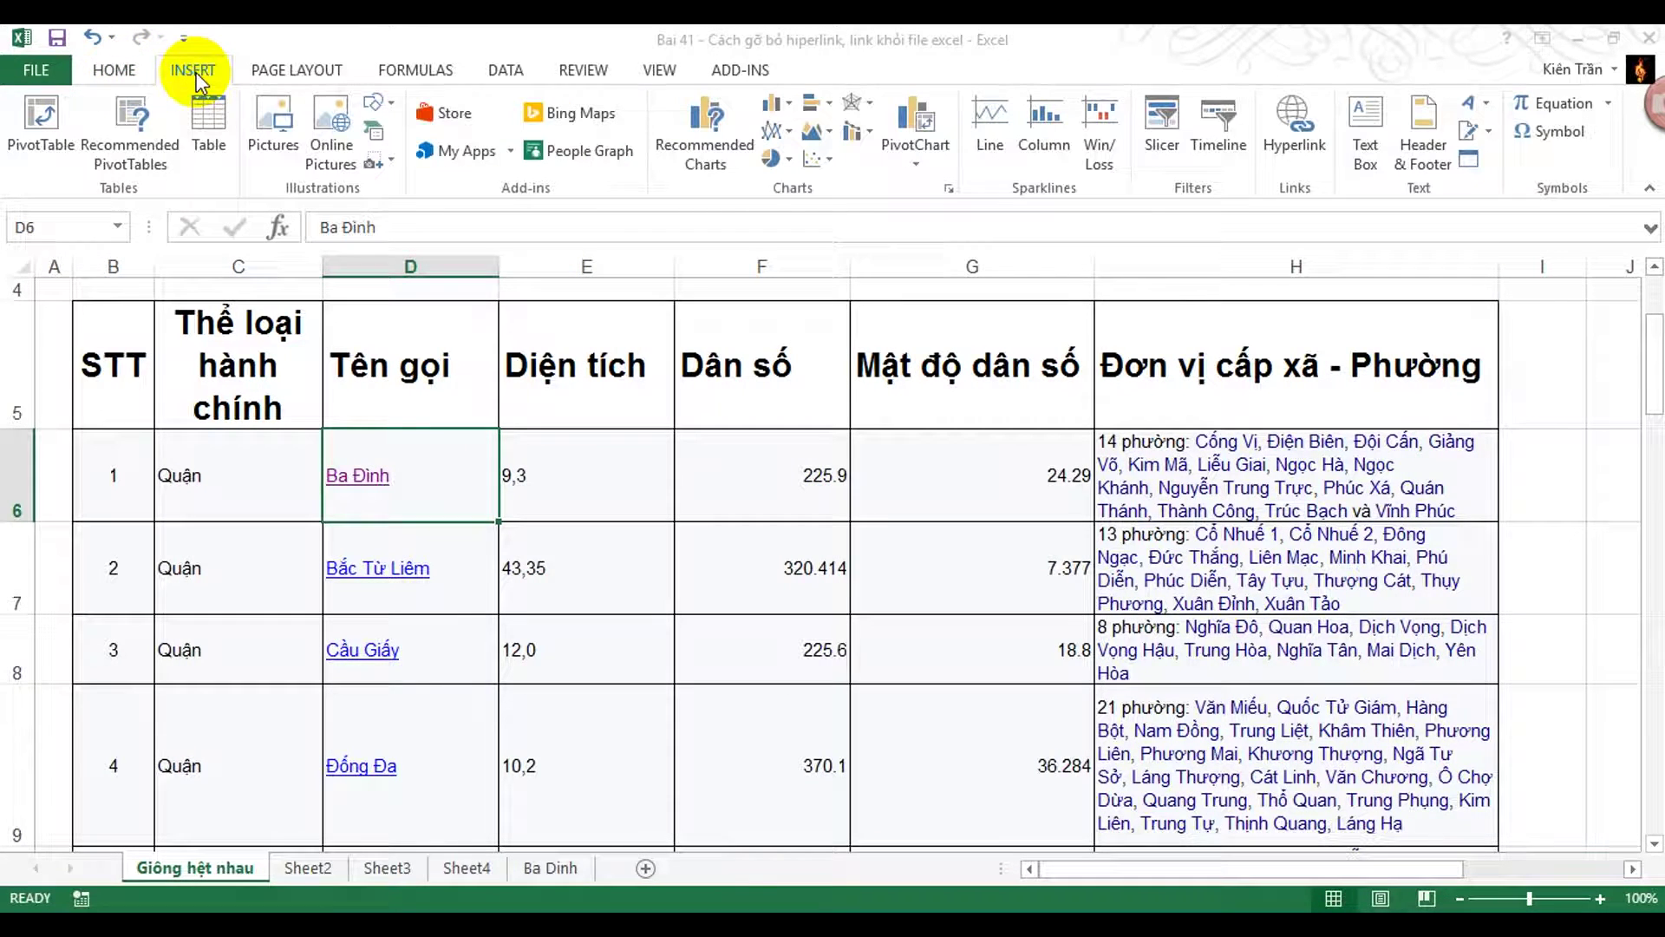
left_click(1301, 148)
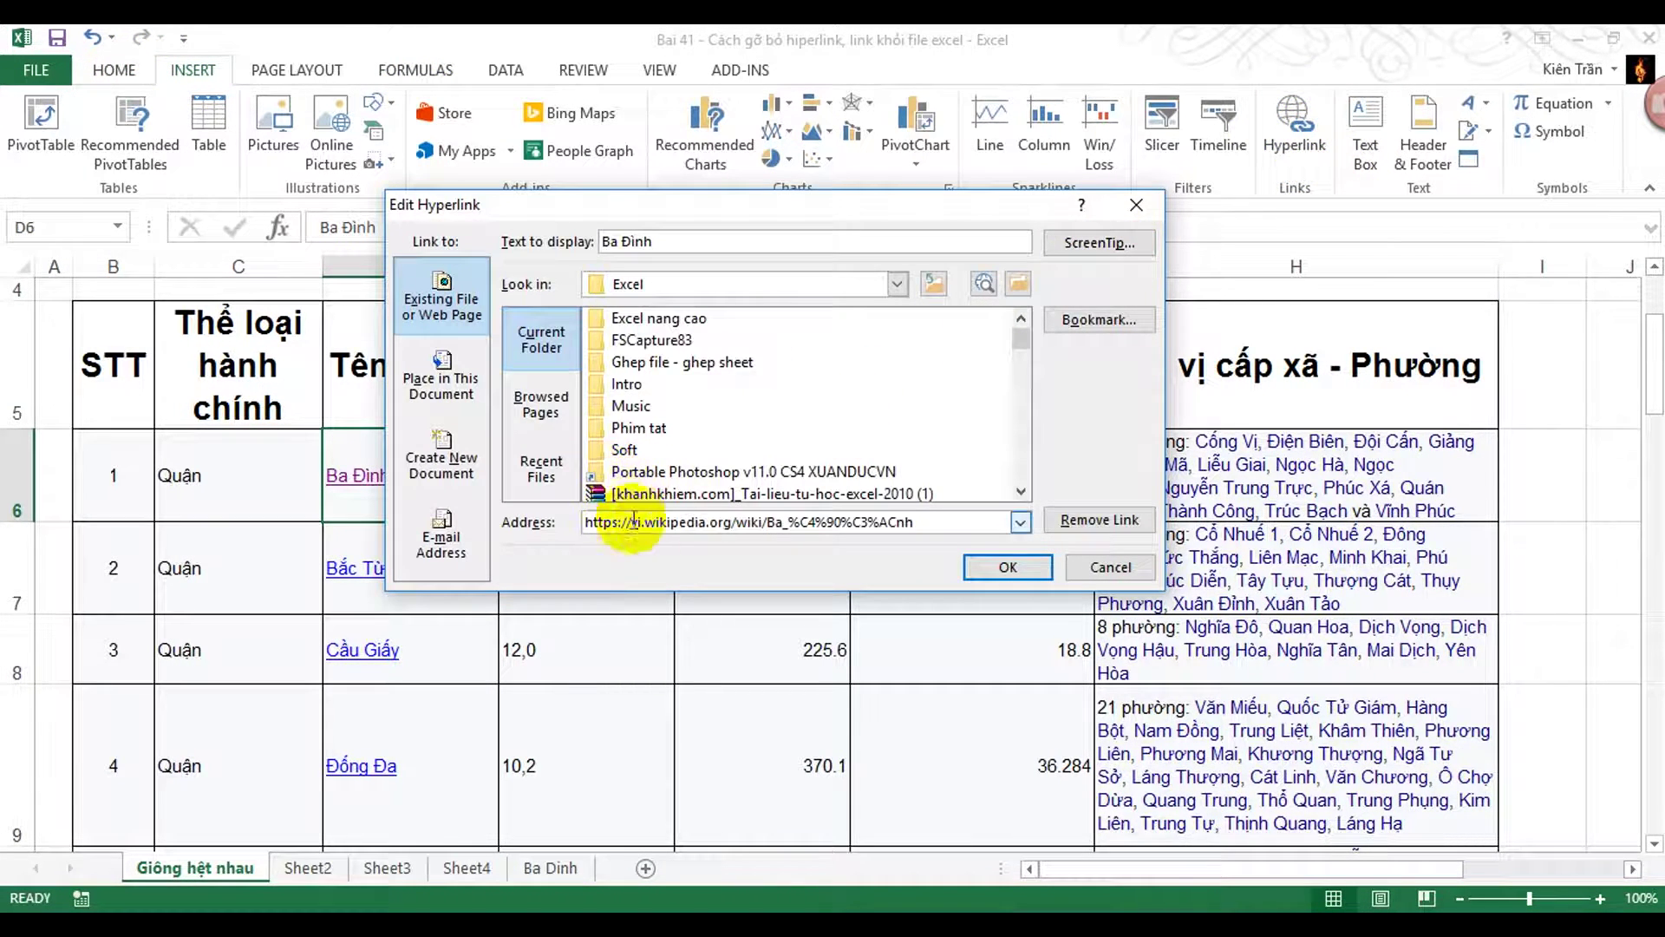
left_click_drag(941, 521, 580, 517)
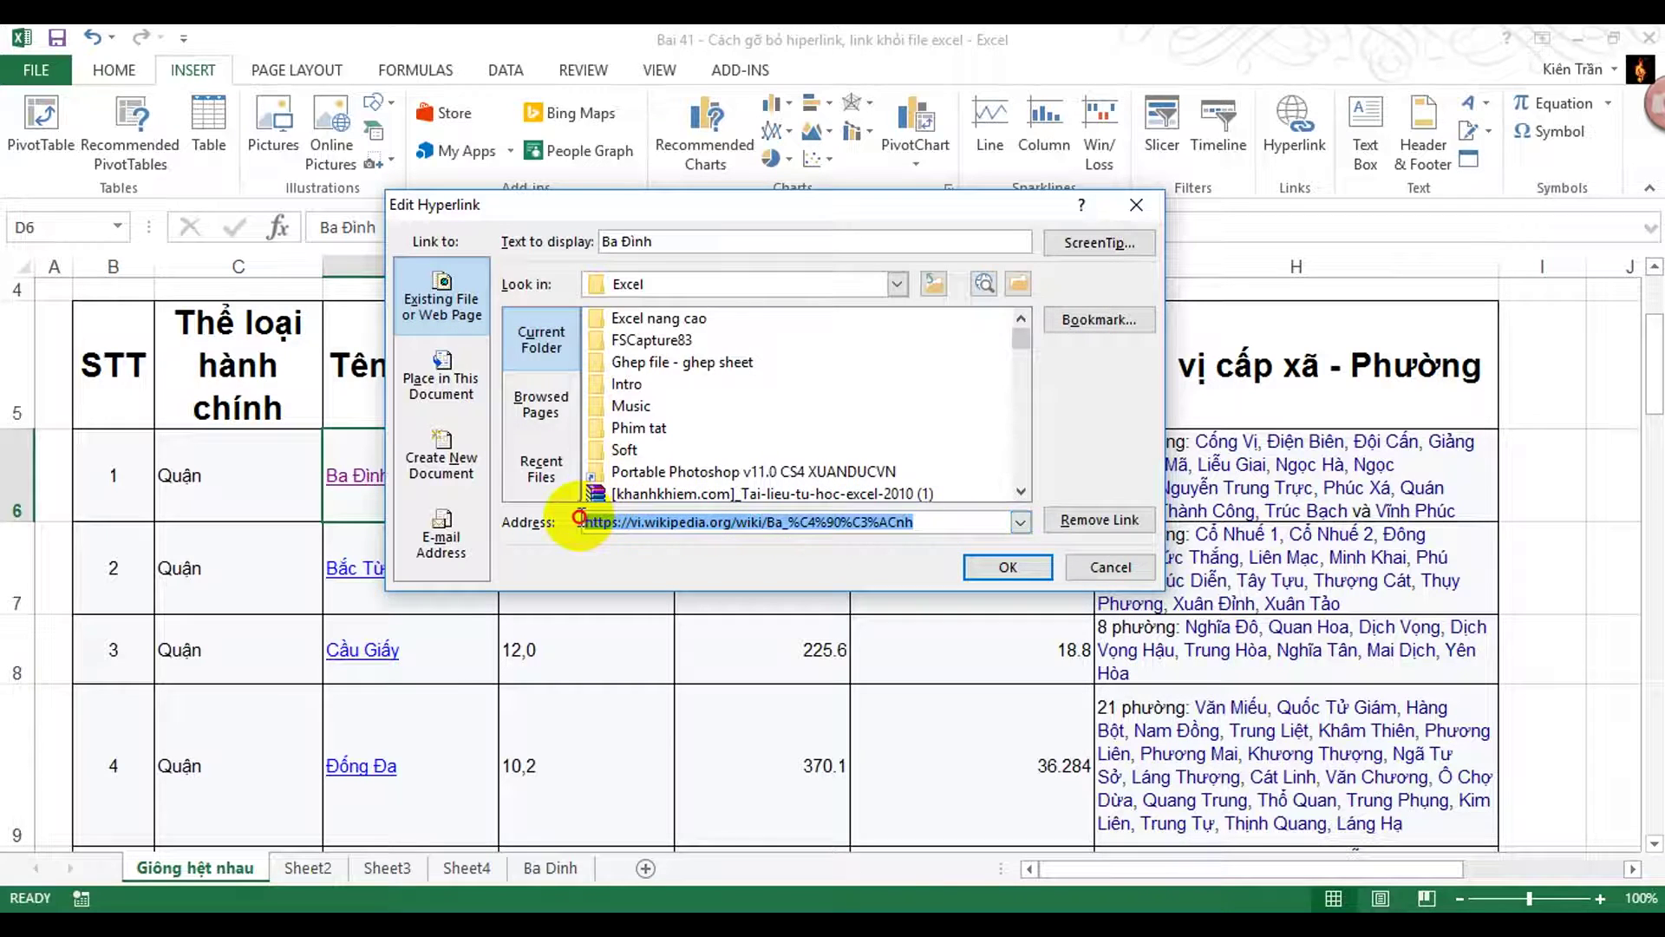
left_click(1089, 519)
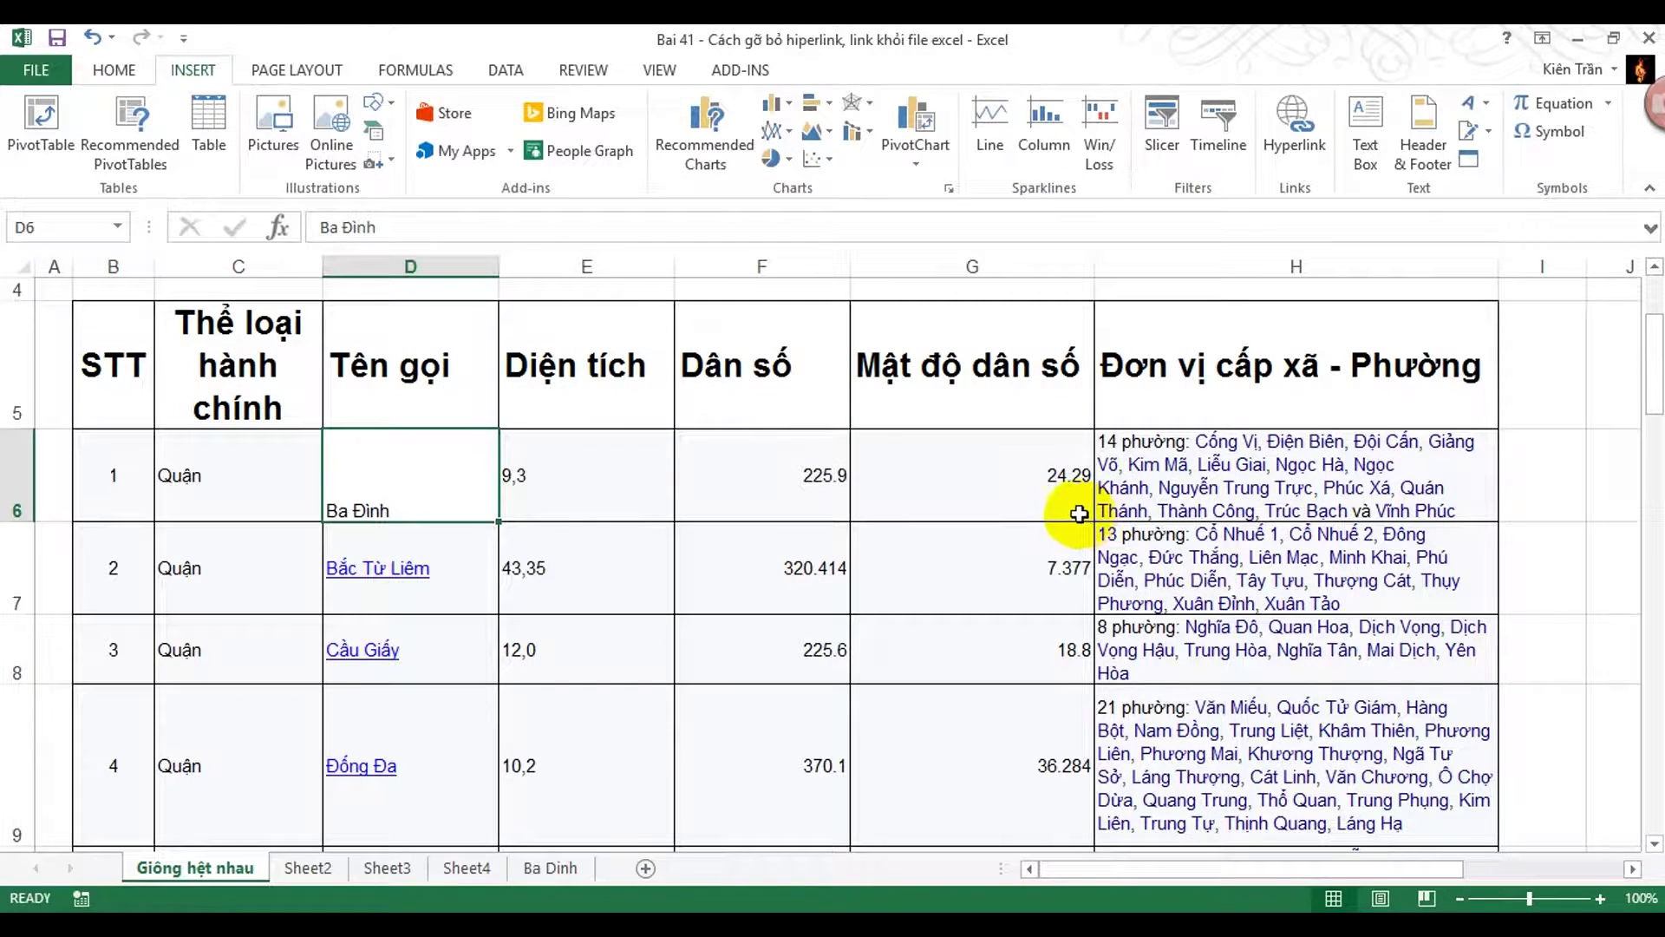
- Check that the Ba Đình cell is now plain text, leaving it unchanged
double_click(429, 475)
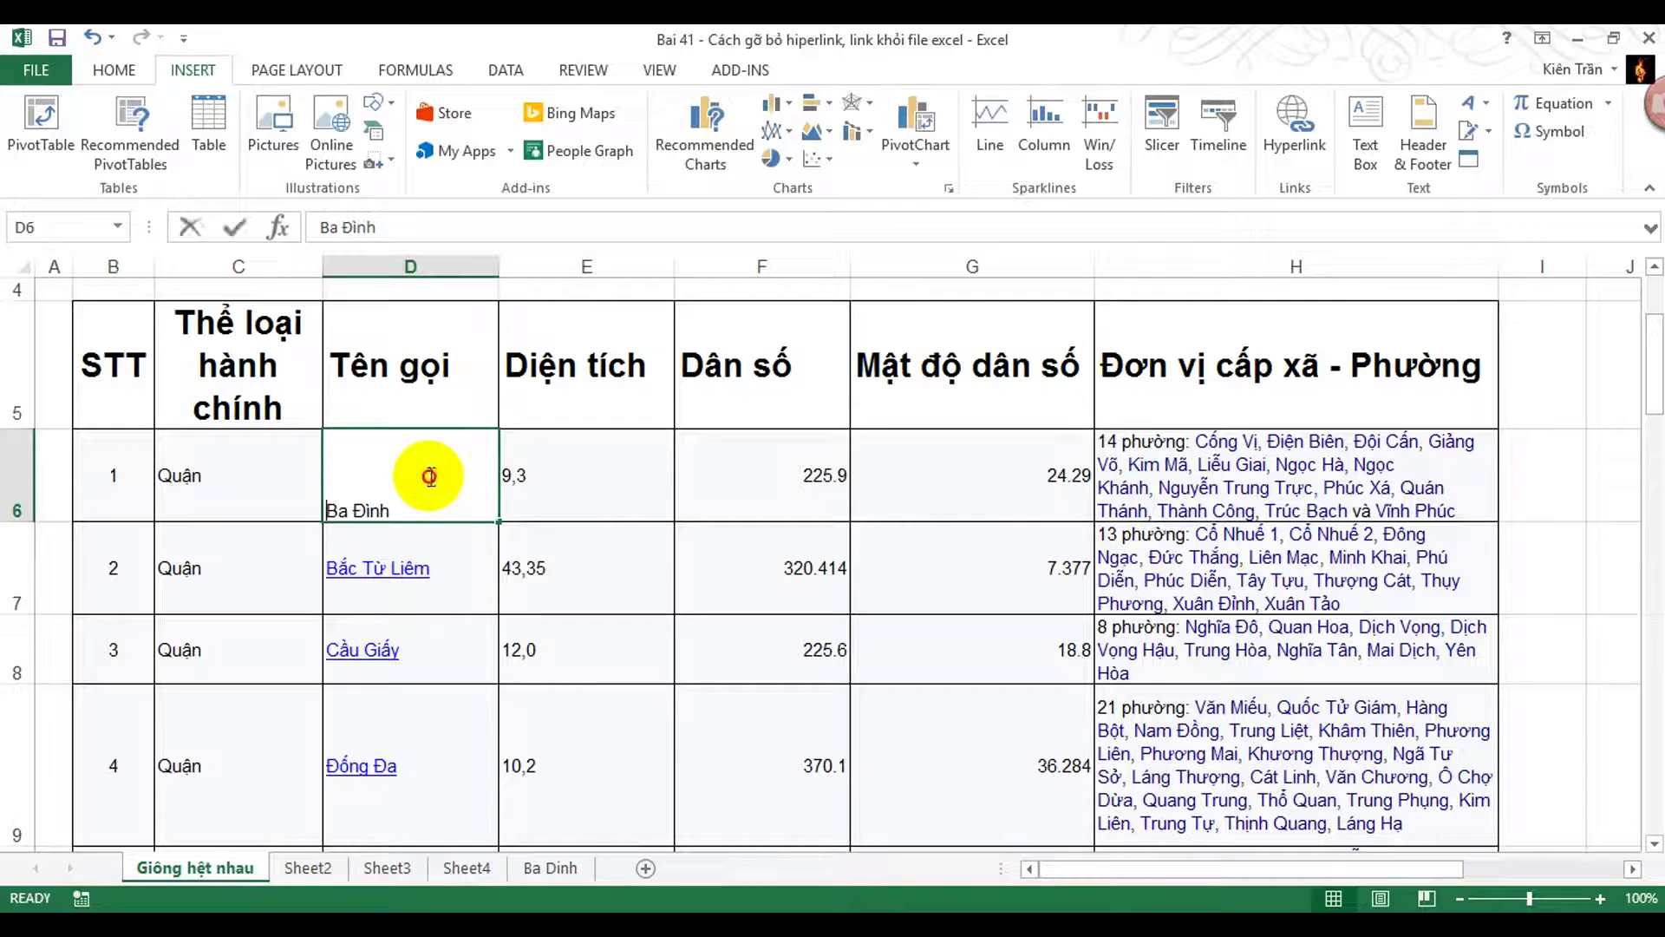
left_click(557, 483)
left_click(402, 505)
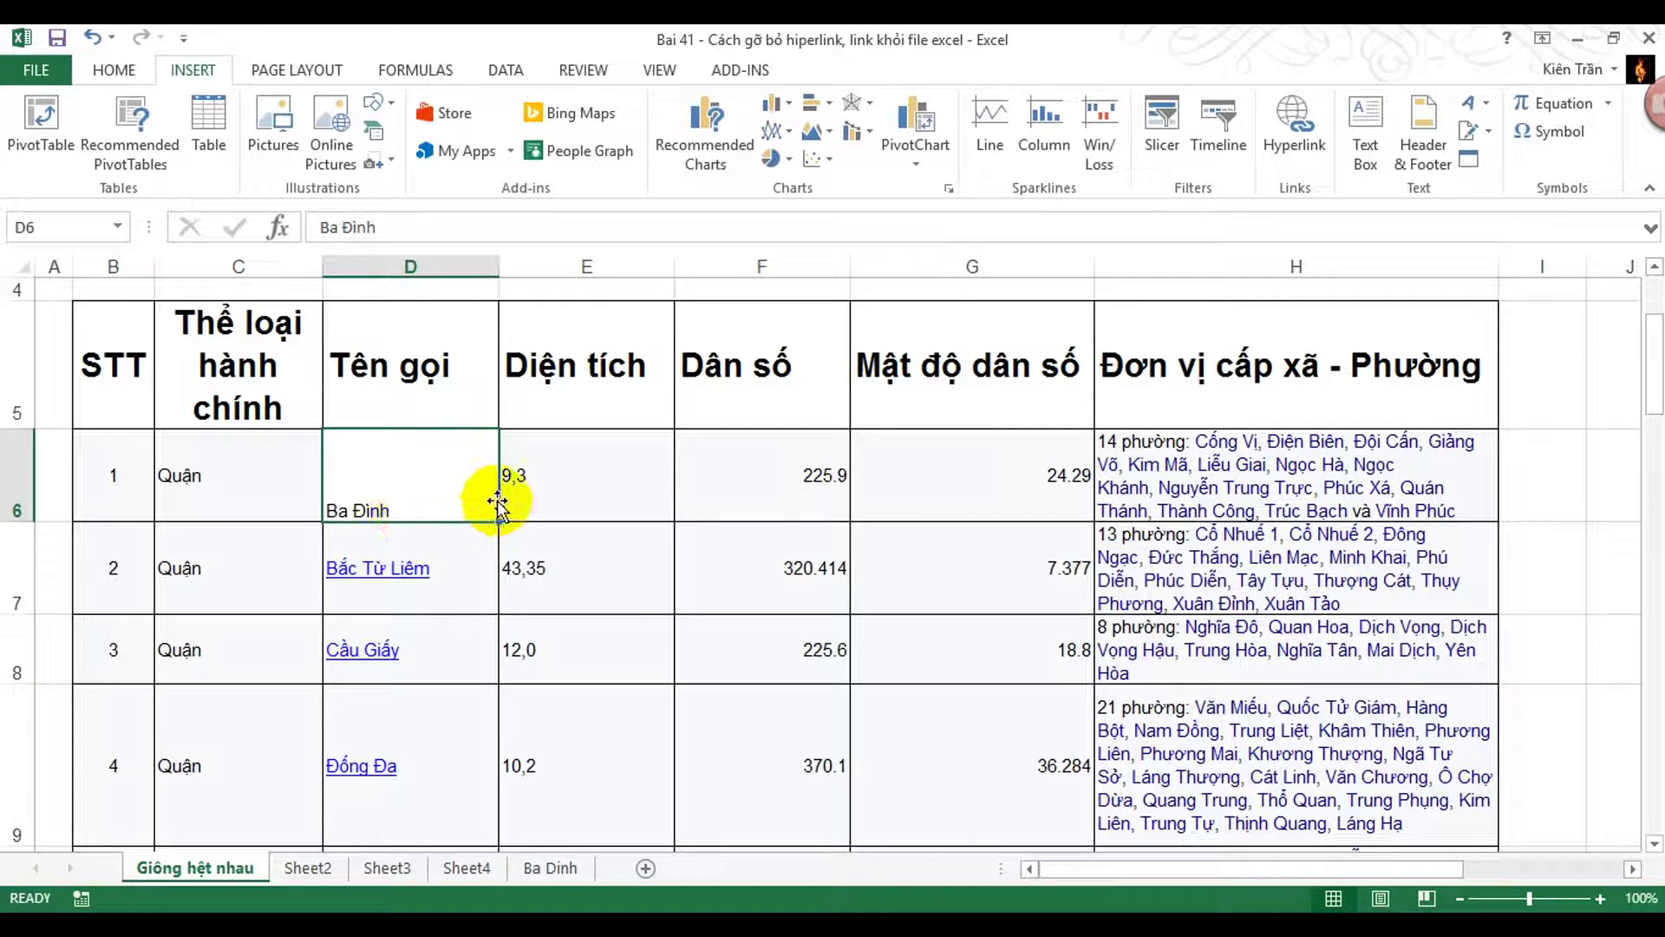
left_click(556, 484)
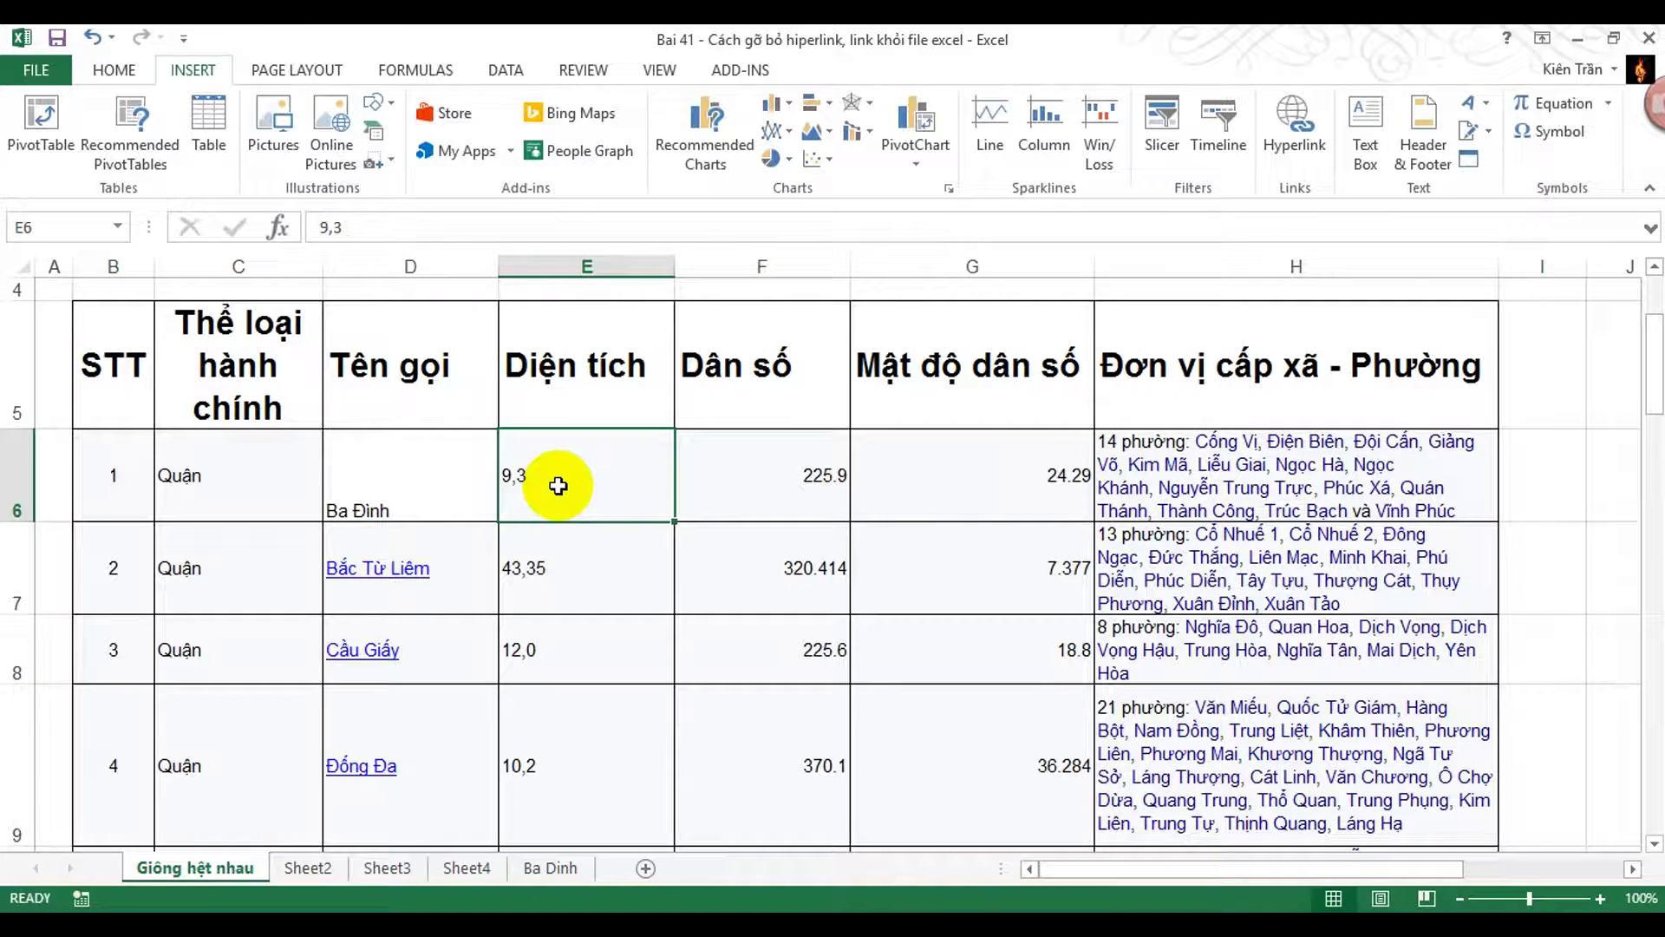
- Remove Hyperlinks from the whole Tên gọi column D
left_click(426, 260)
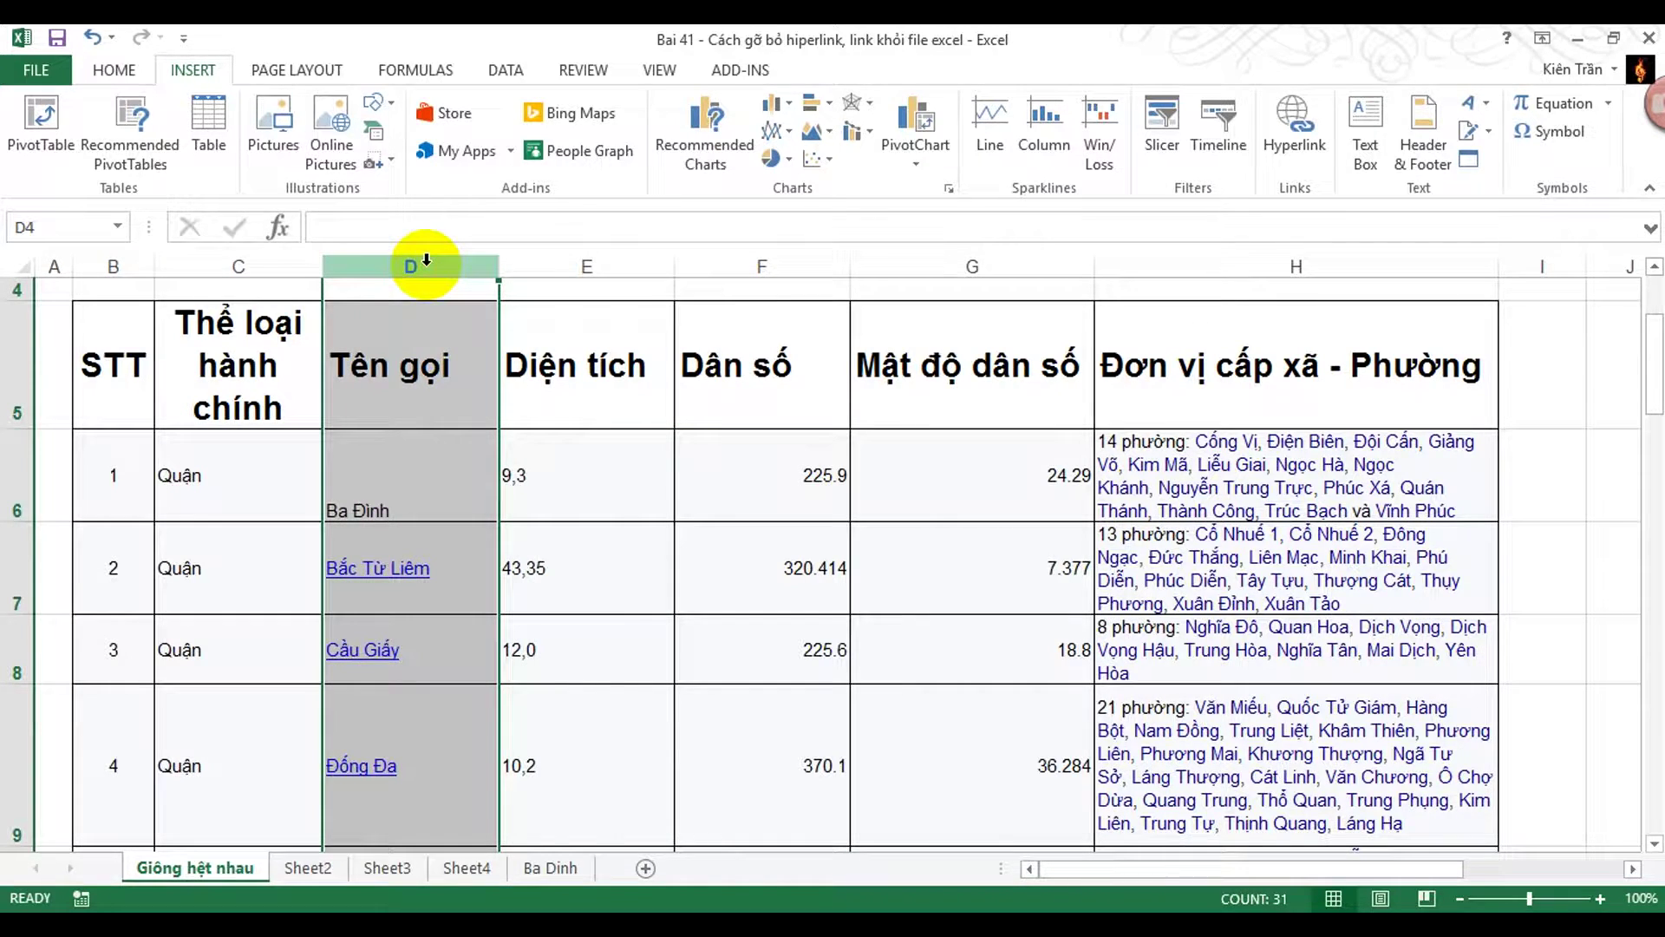
right_click(426, 260)
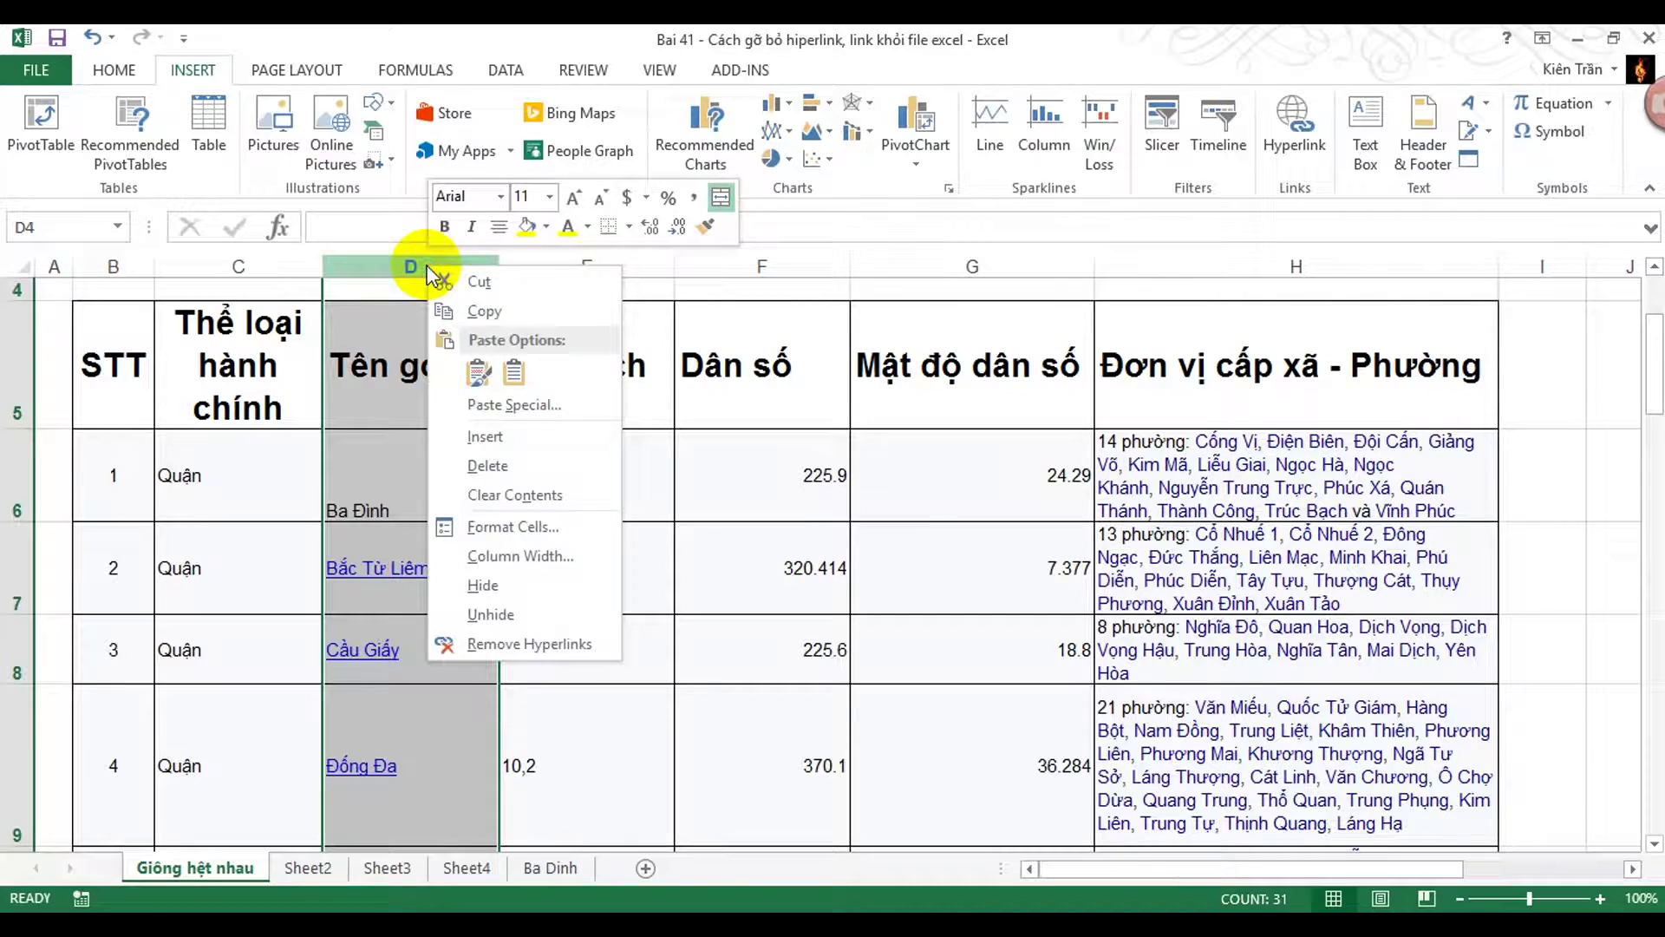
left_click(529, 644)
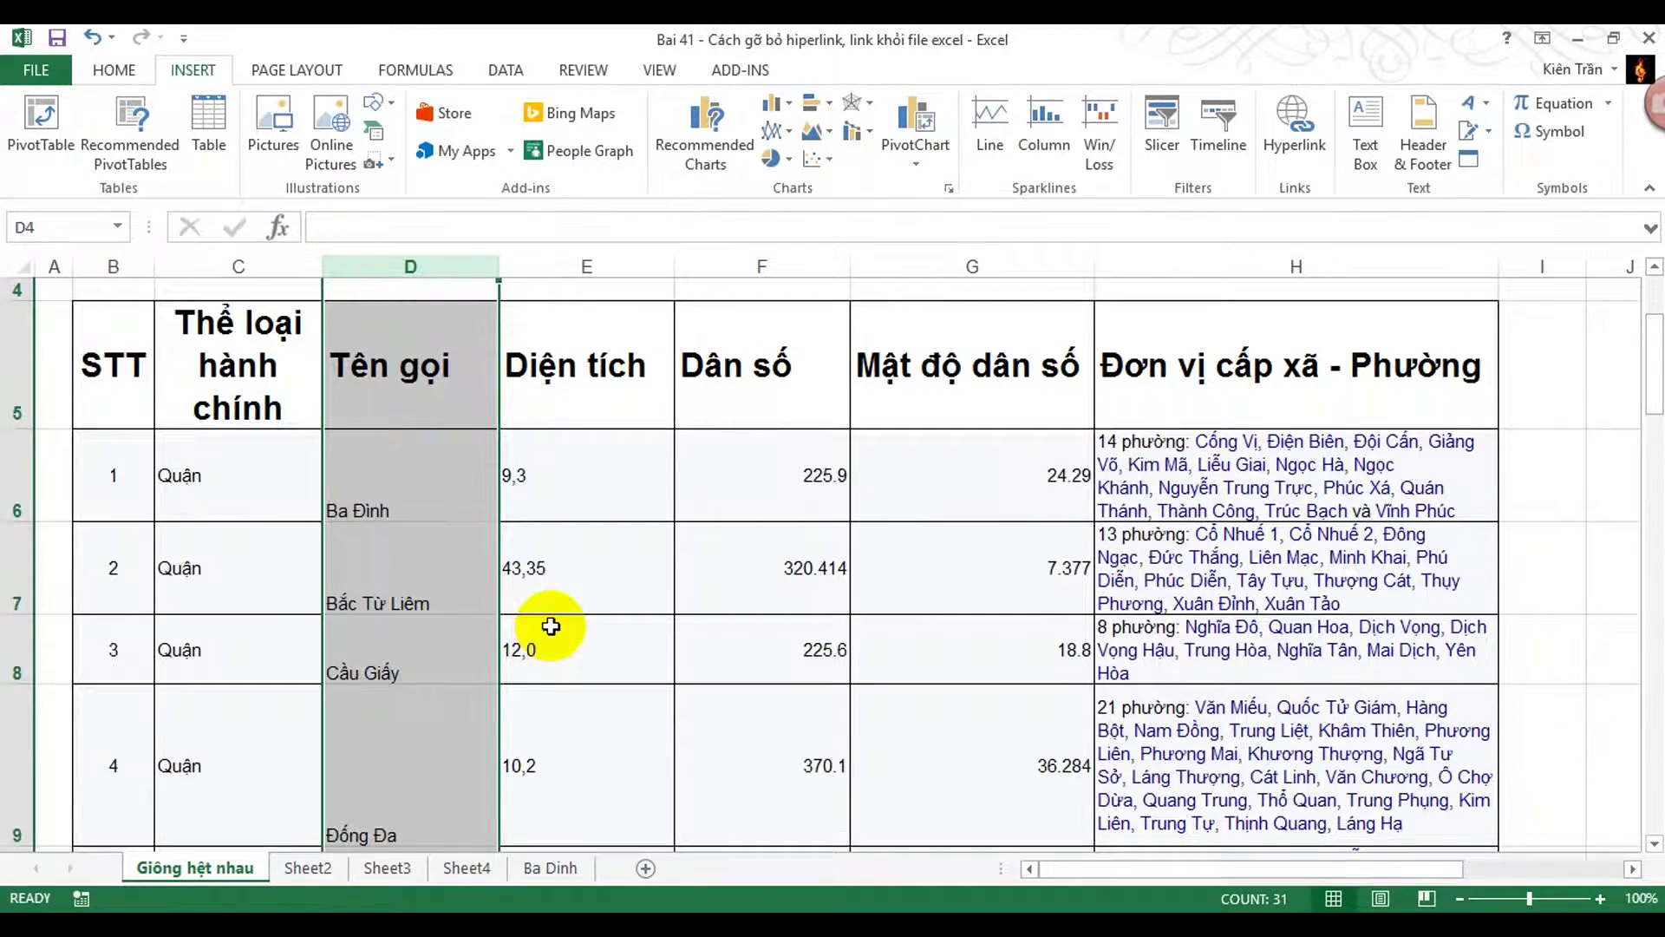
- Confirm Ba Đình, Bắc Từ Liêm and Cầu Giấy no longer link, then select Ba Đình
scroll(551, 625, "down", 1)
scroll(551, 626, "up", 1)
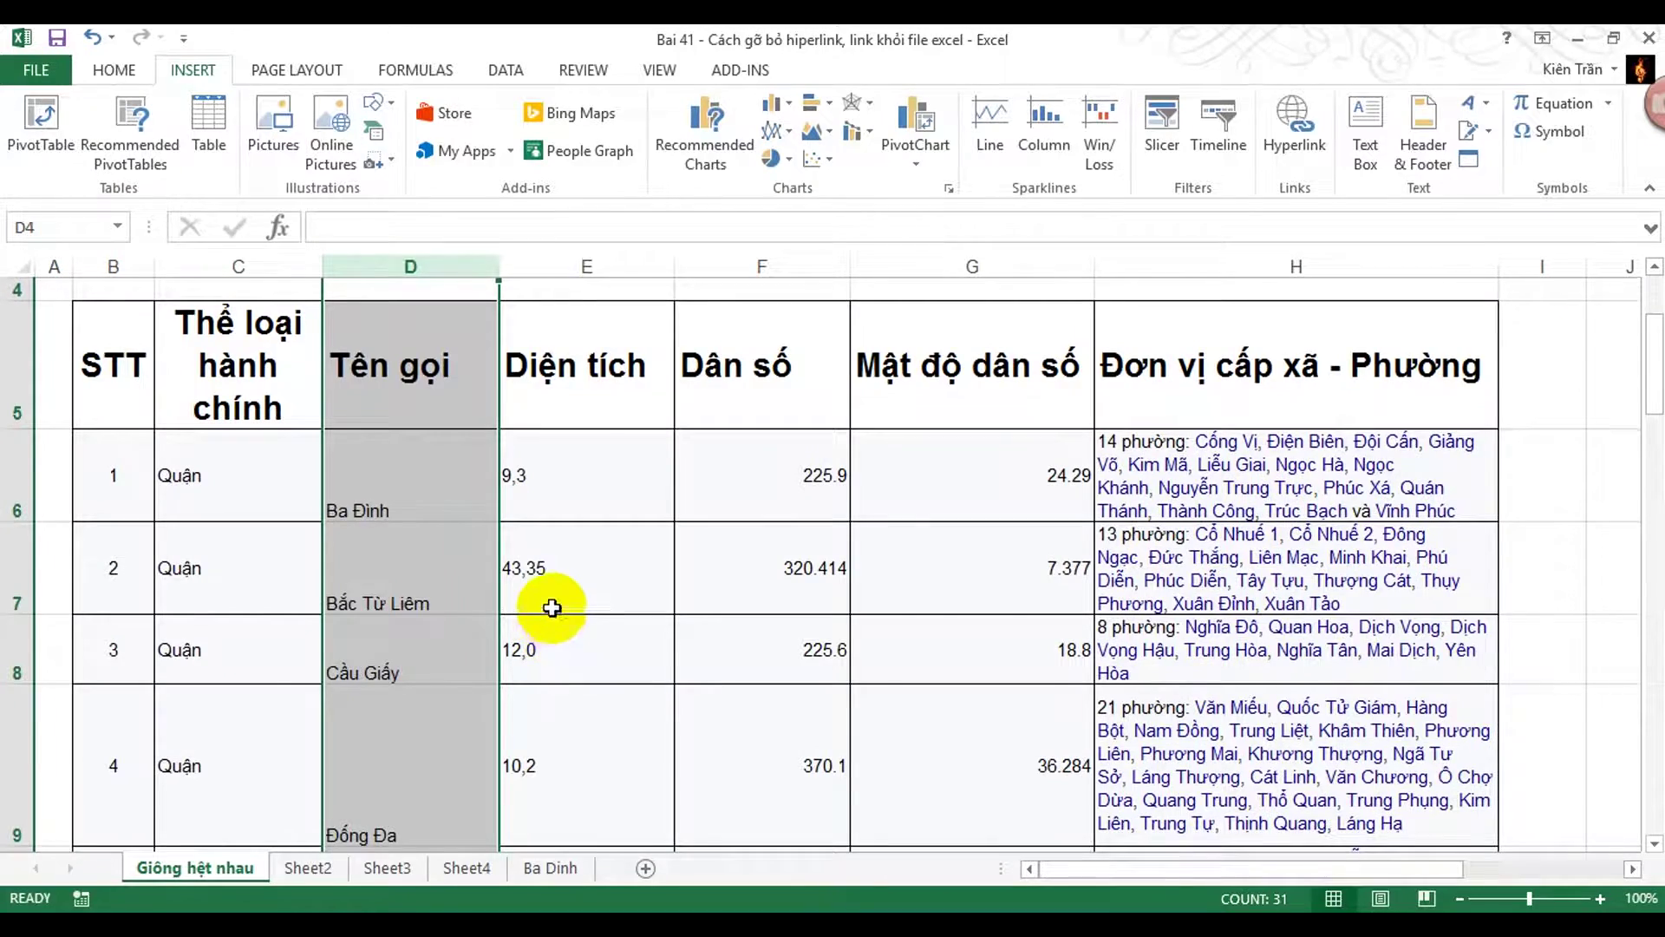
scroll(551, 607, "down", 1)
scroll(552, 590, "up", 1)
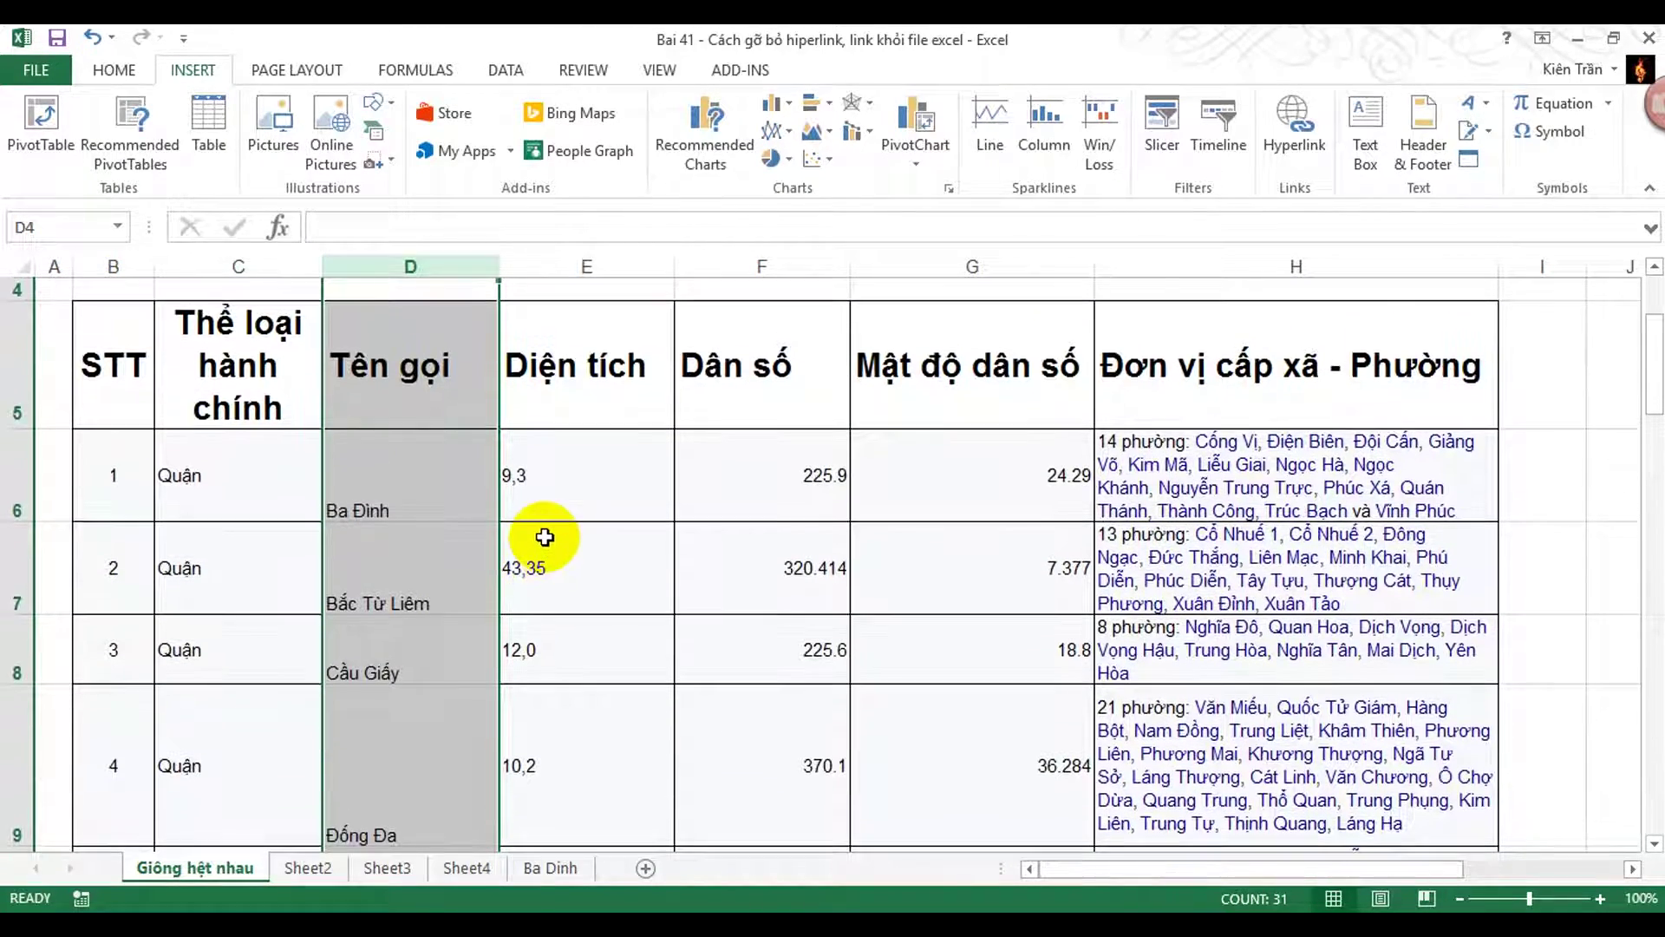
left_click(555, 487)
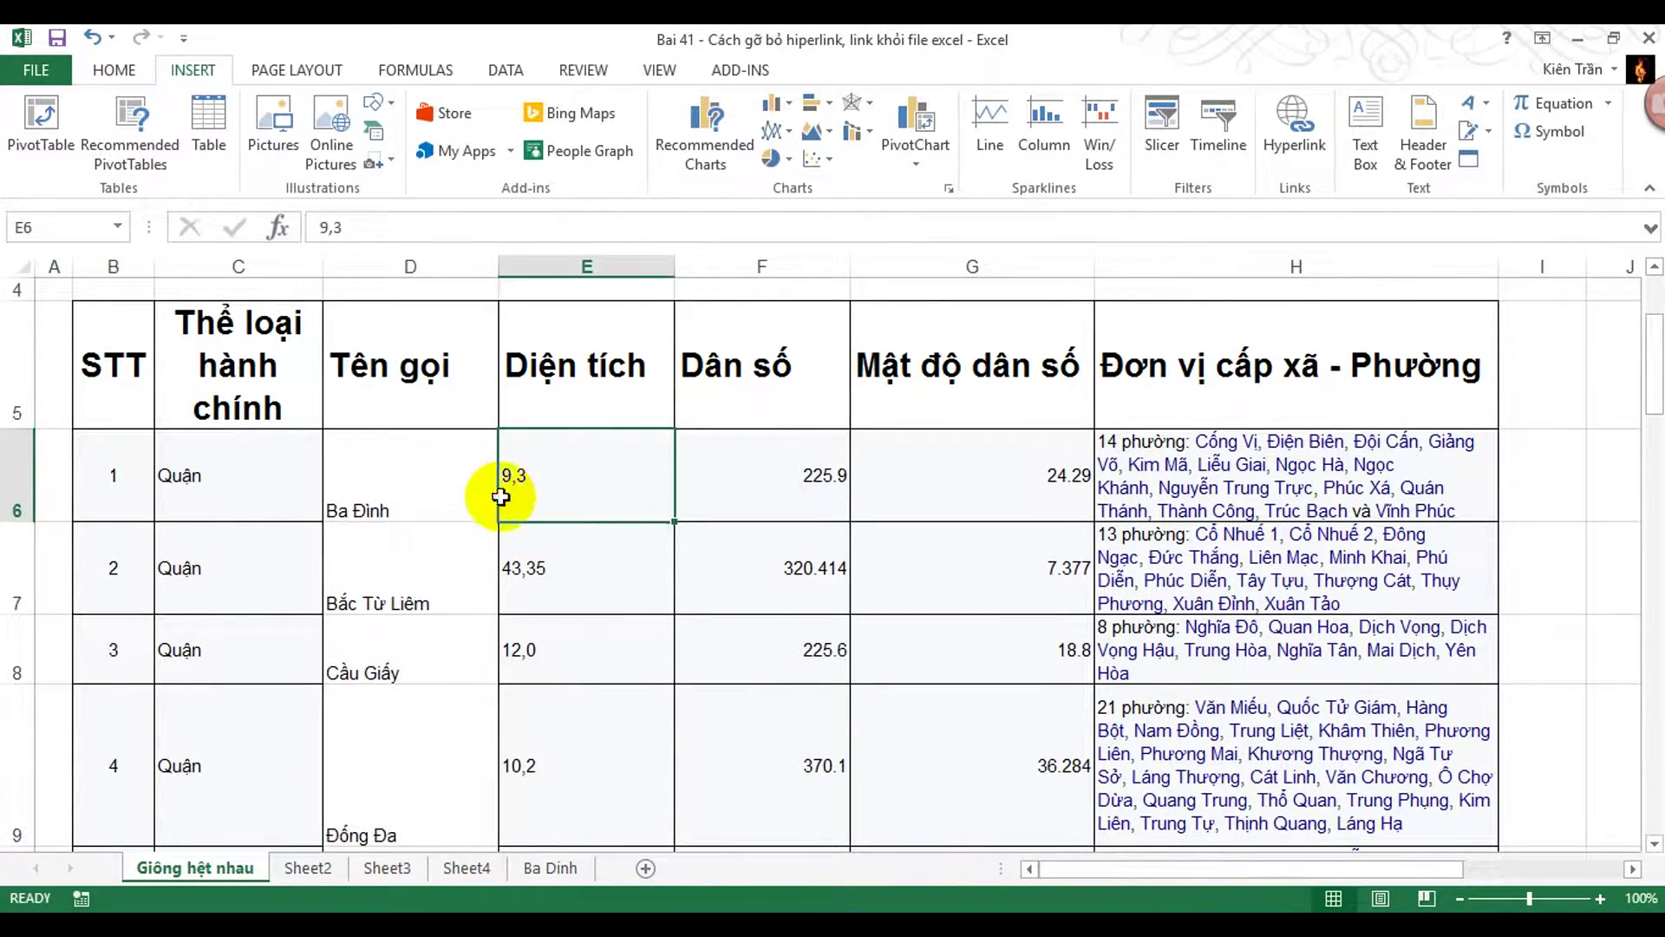
left_click(459, 499)
left_click(413, 552)
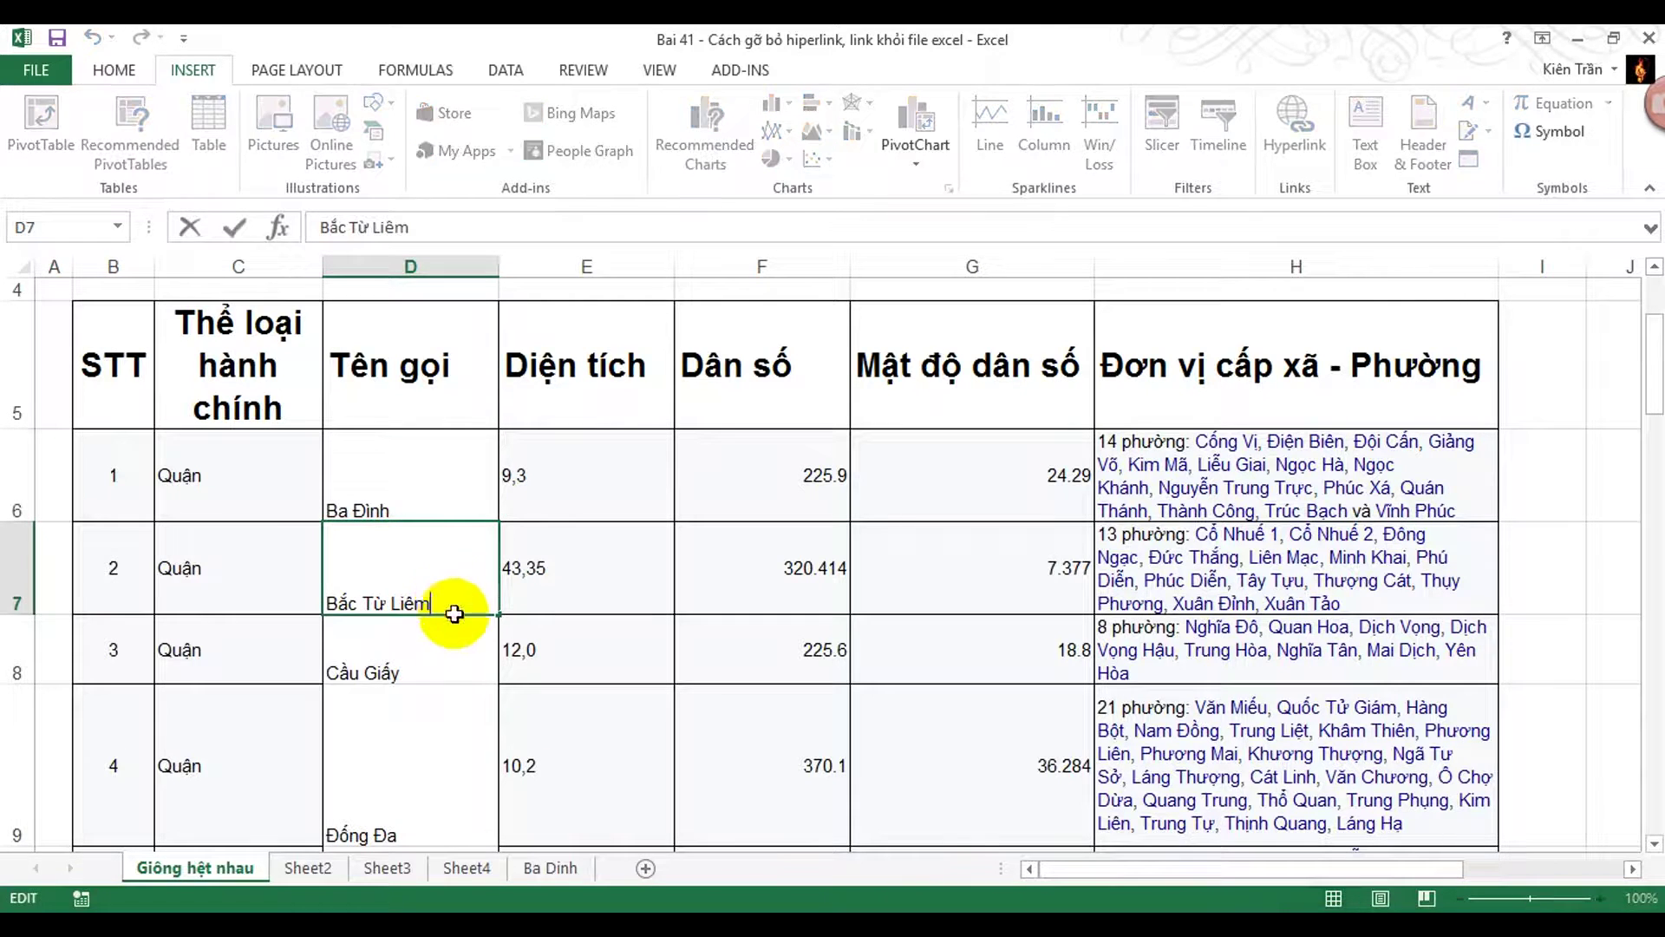
double_click(446, 650)
left_click(639, 626)
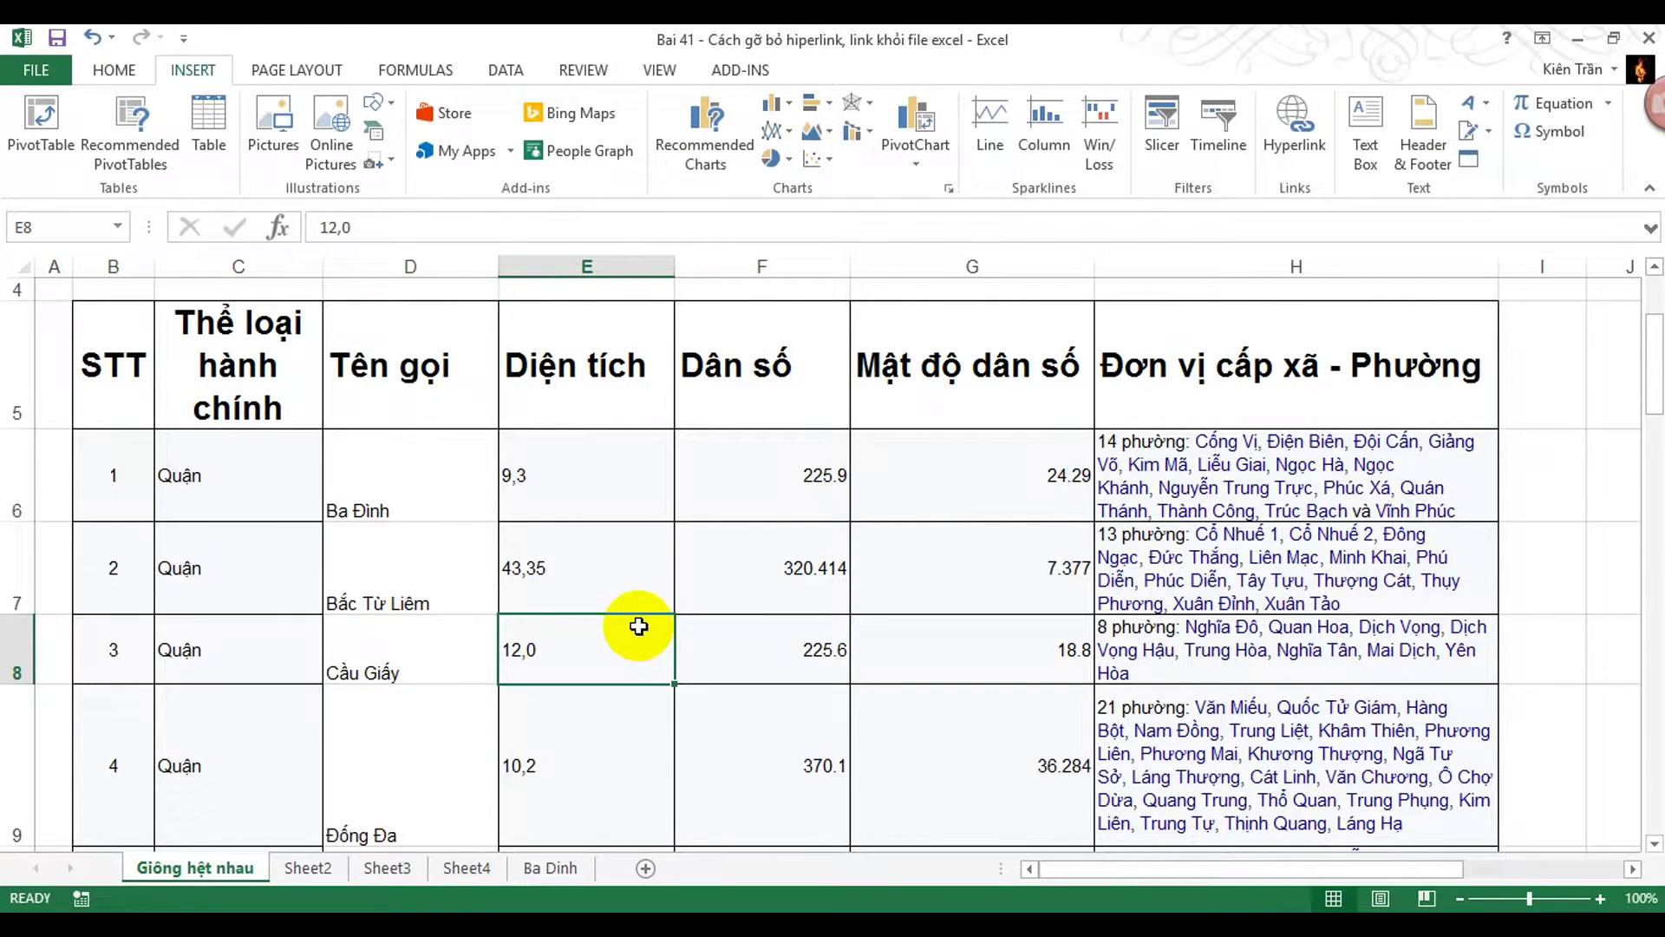
left_click(407, 488)
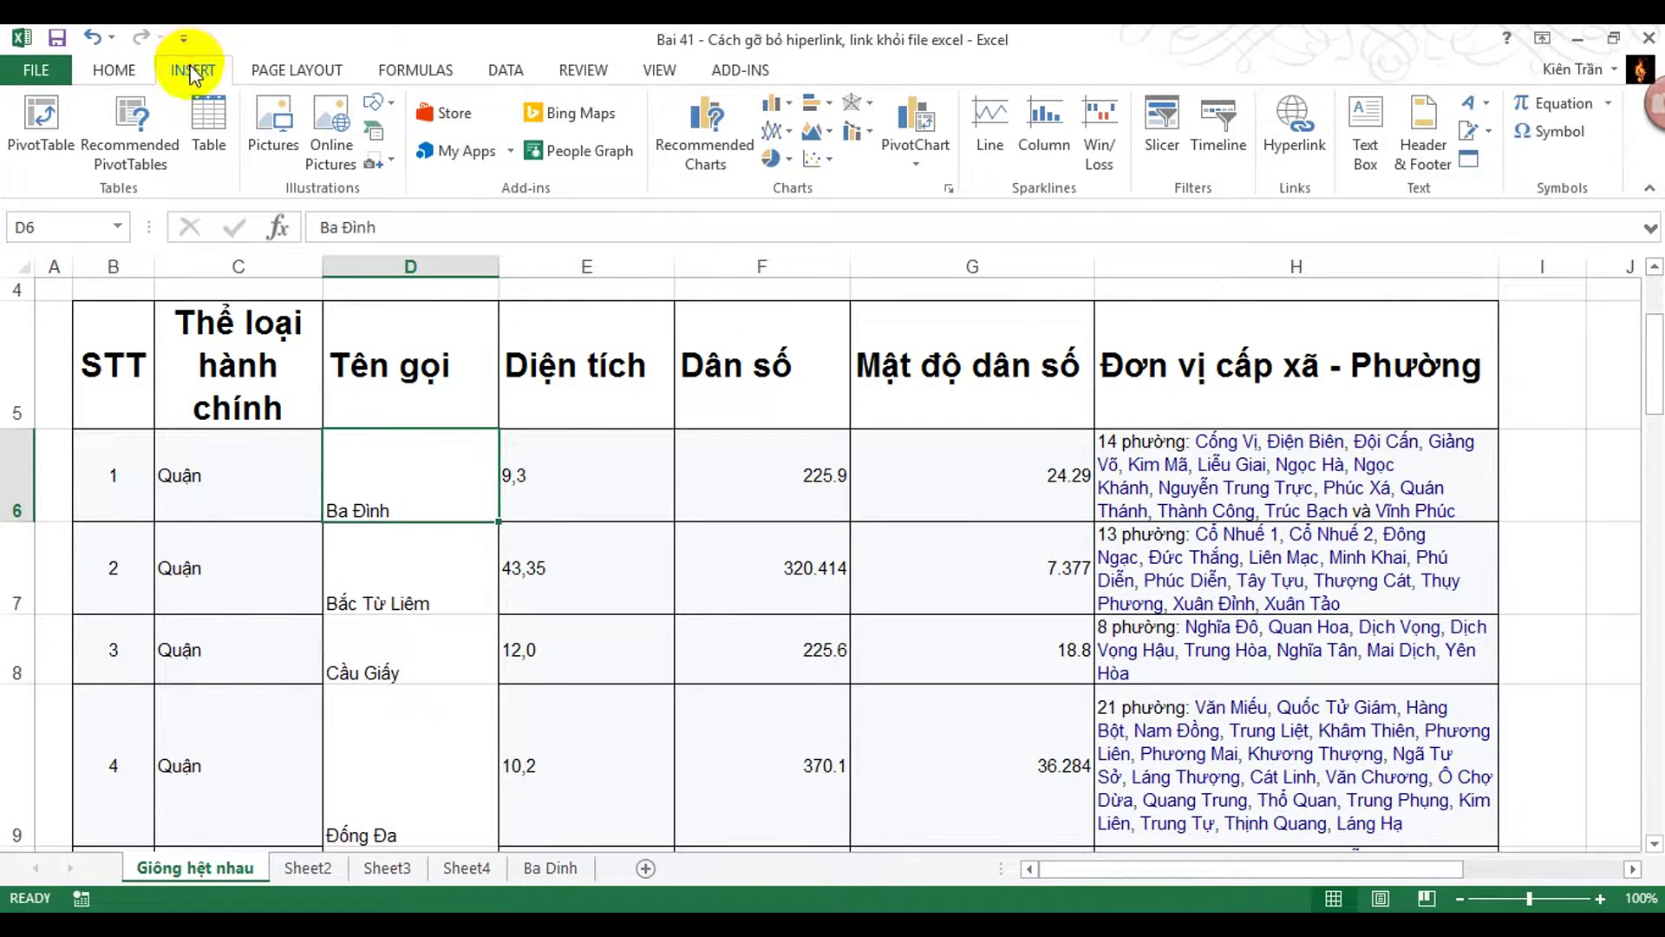
left_click(1290, 122)
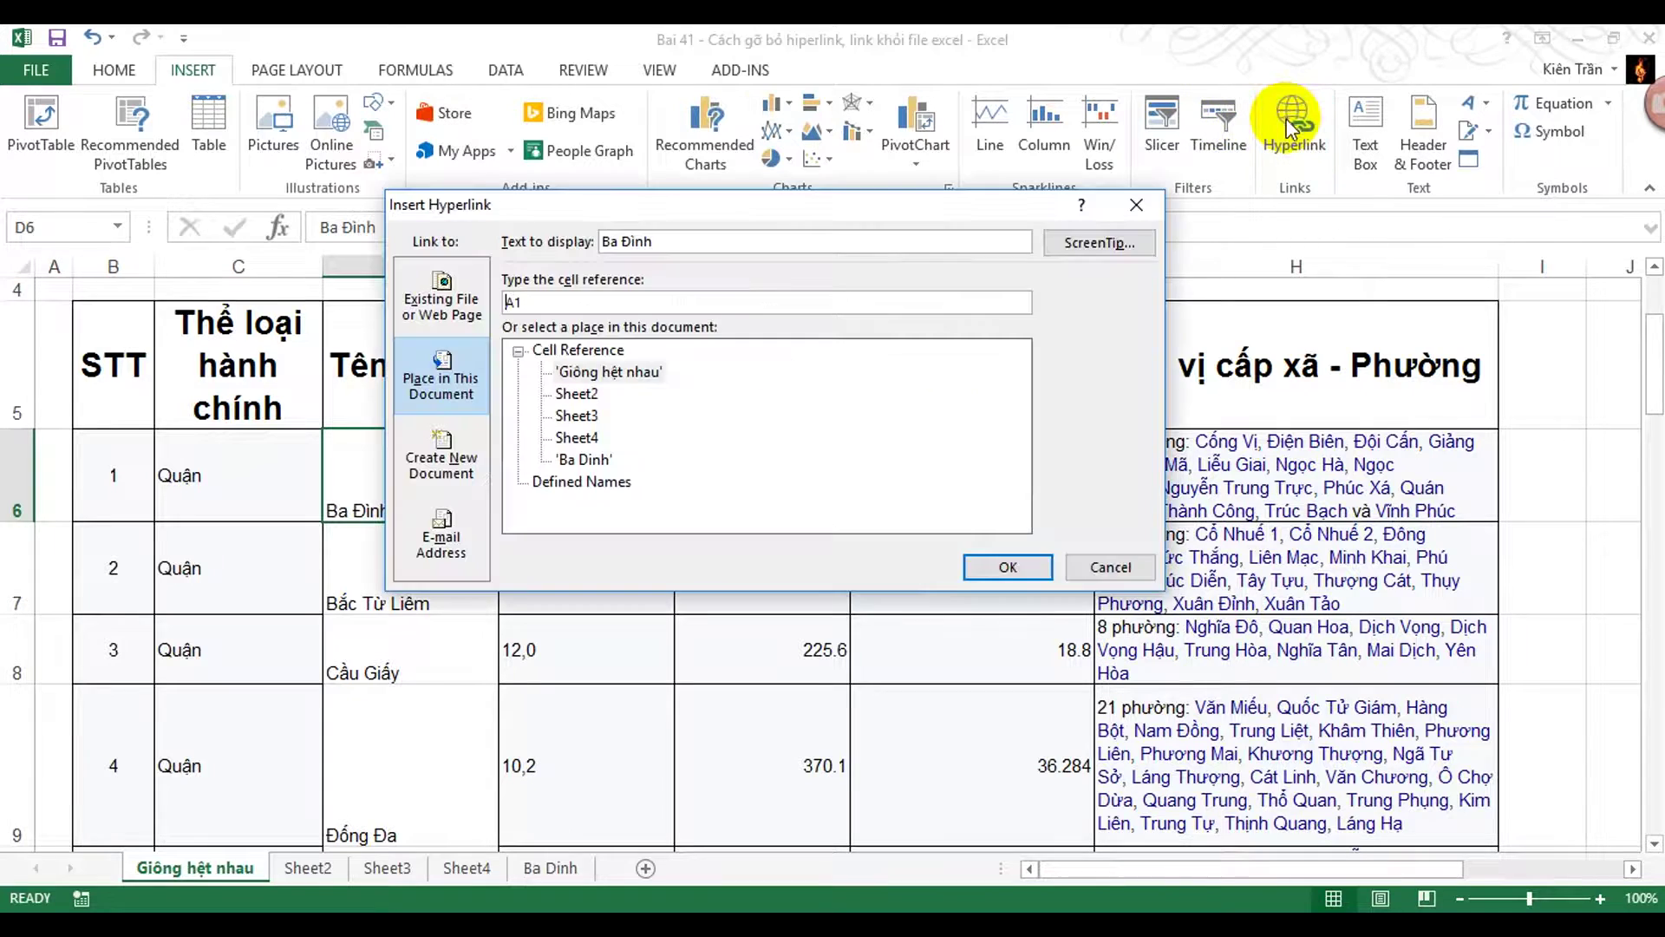
left_click(443, 313)
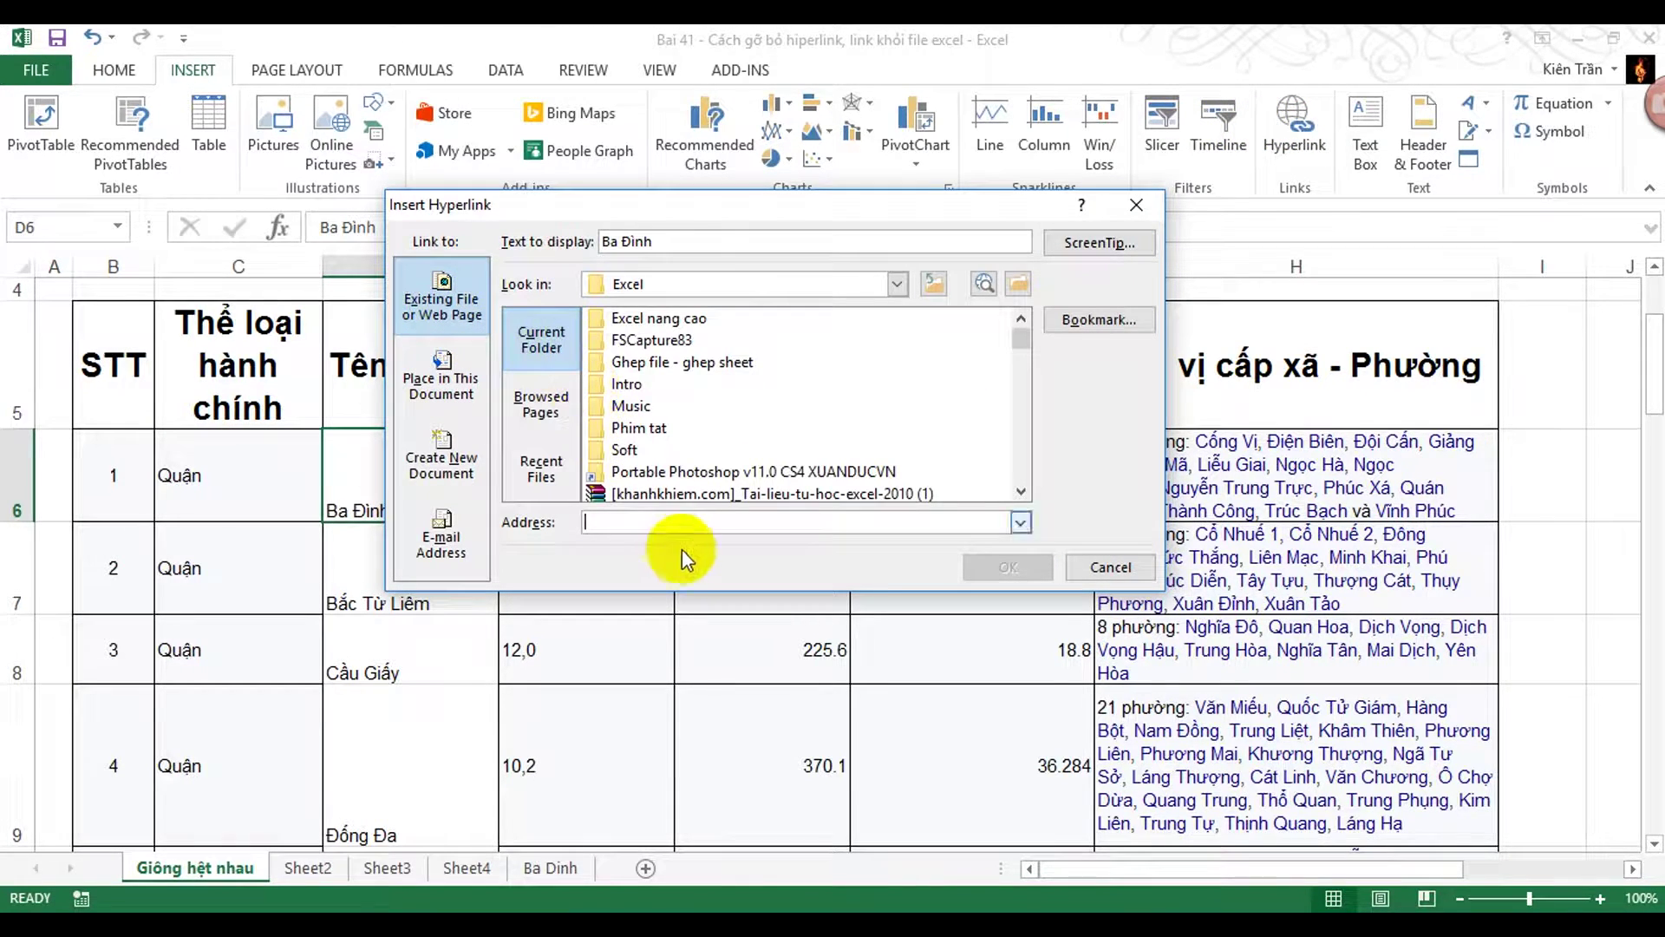
left_click(689, 524)
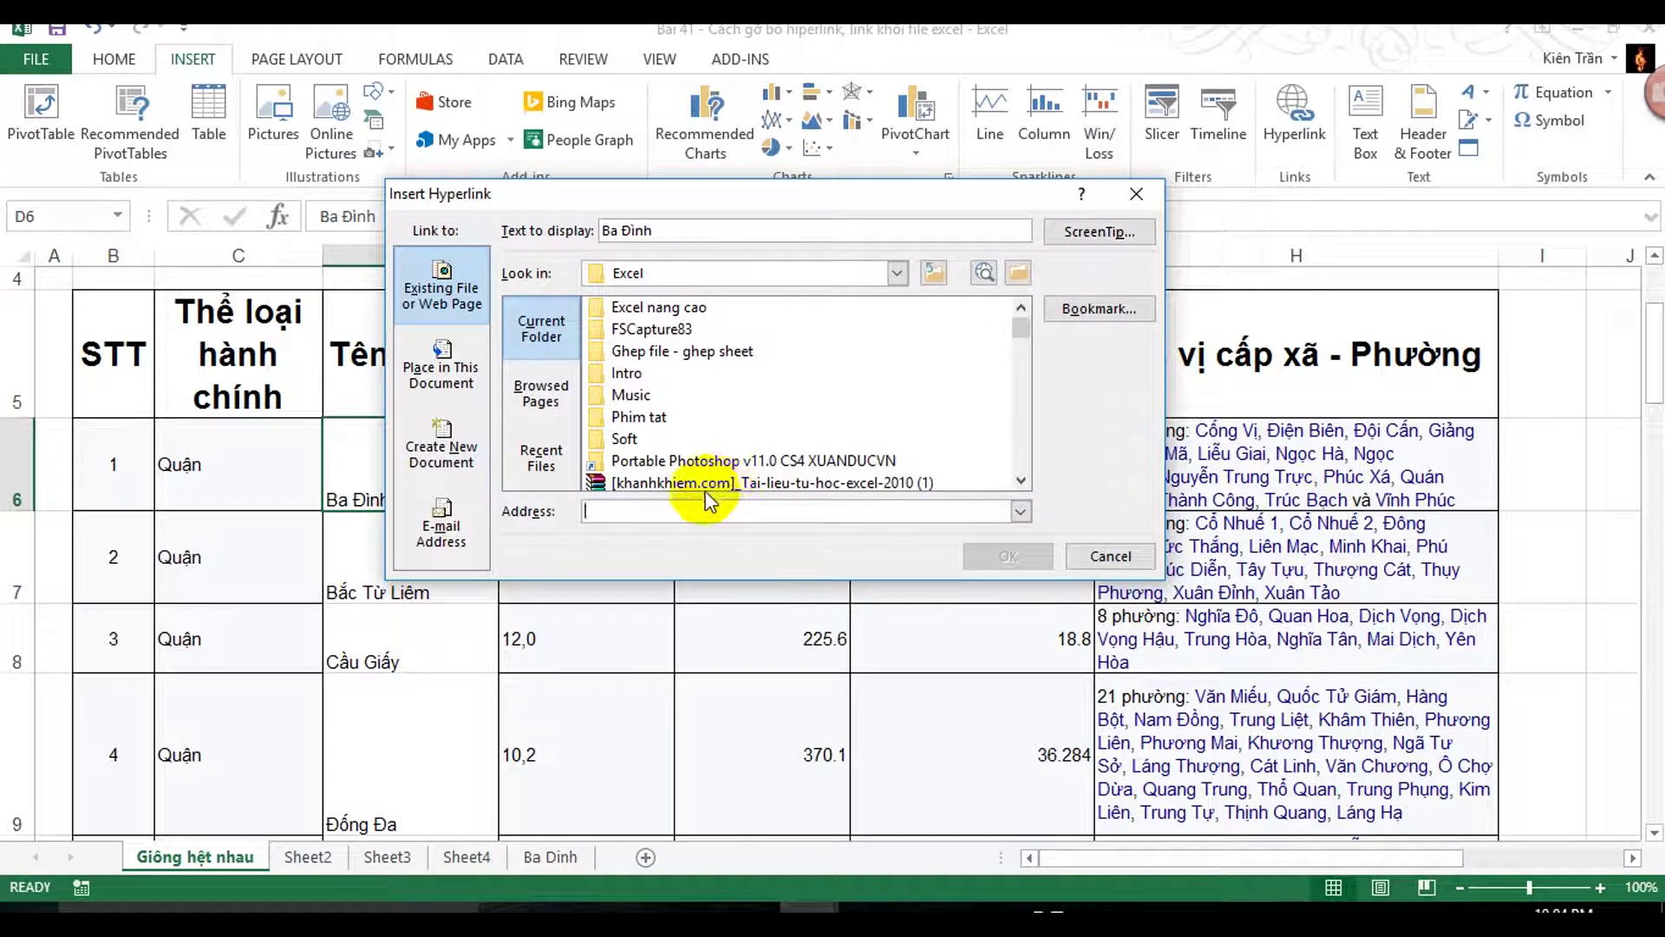
left_click(1105, 559)
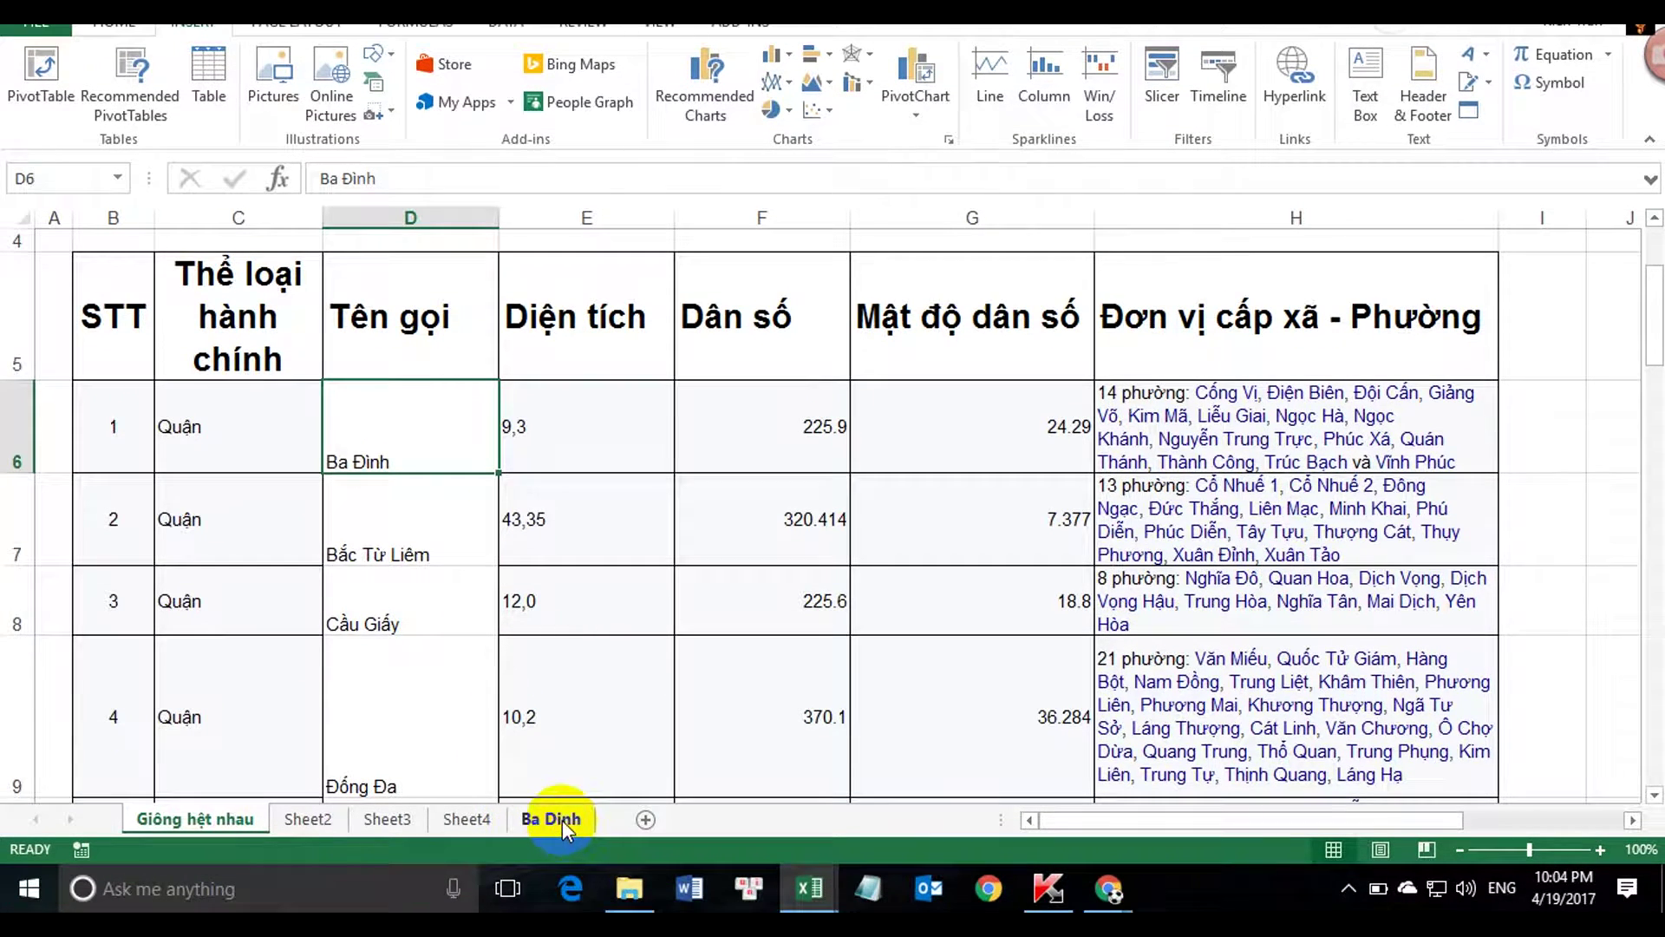
- Hyperlink the Ba Đình cell to the 'Ba Dinh' sheet as a Place in This Document
left_click(565, 830)
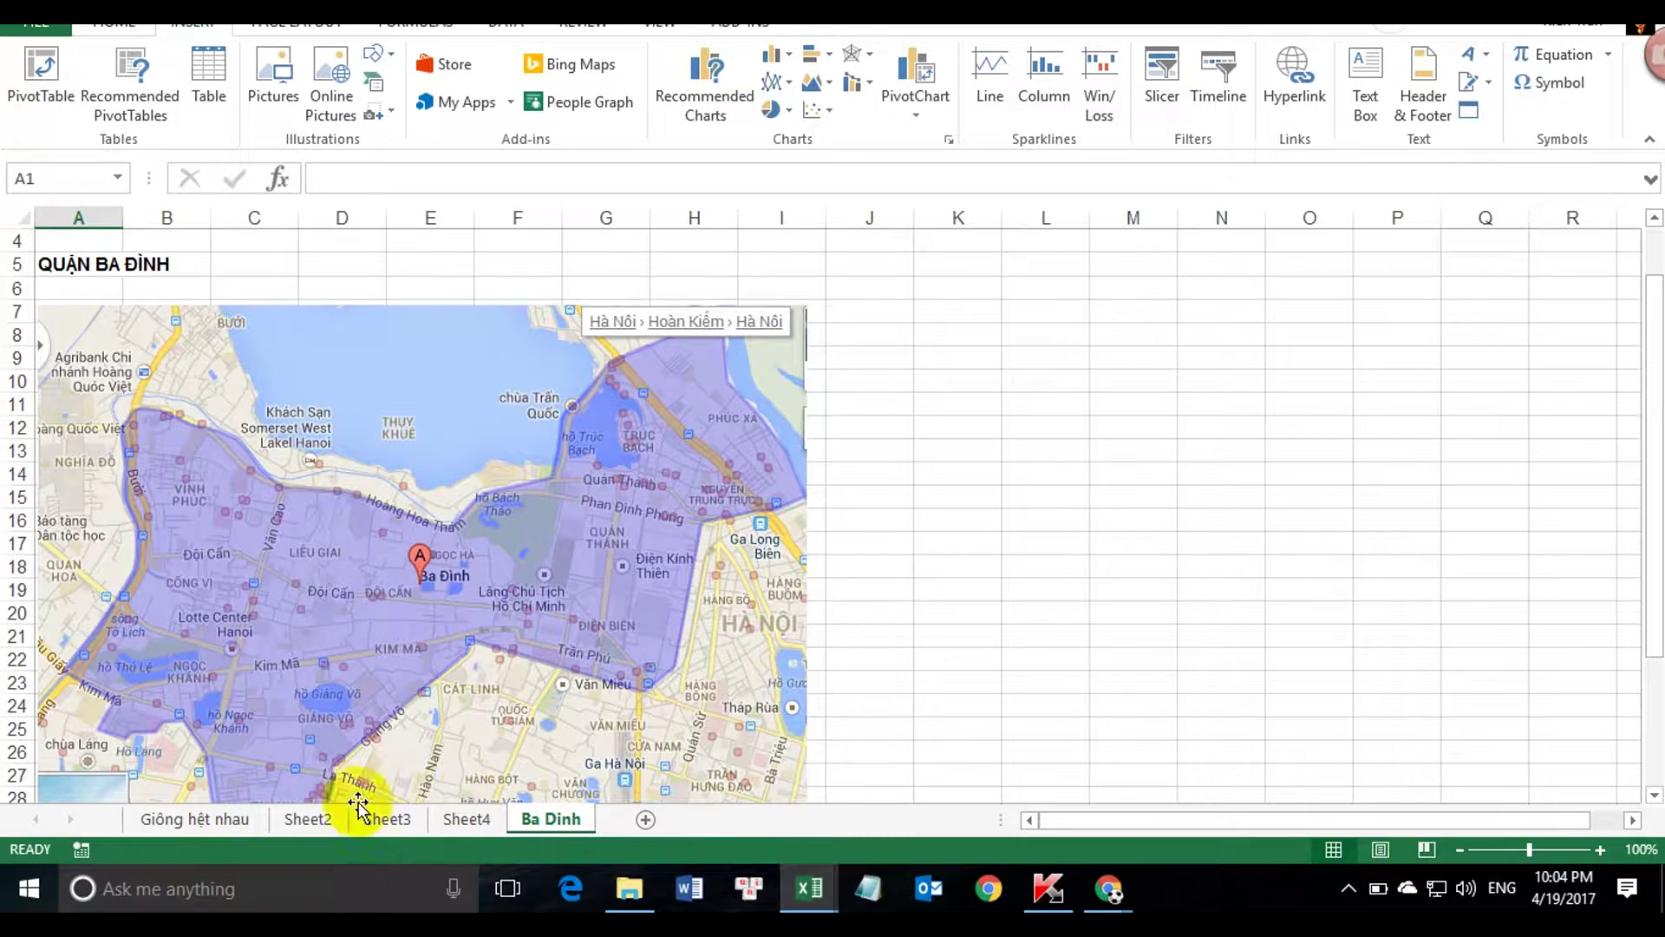
left_click(241, 822)
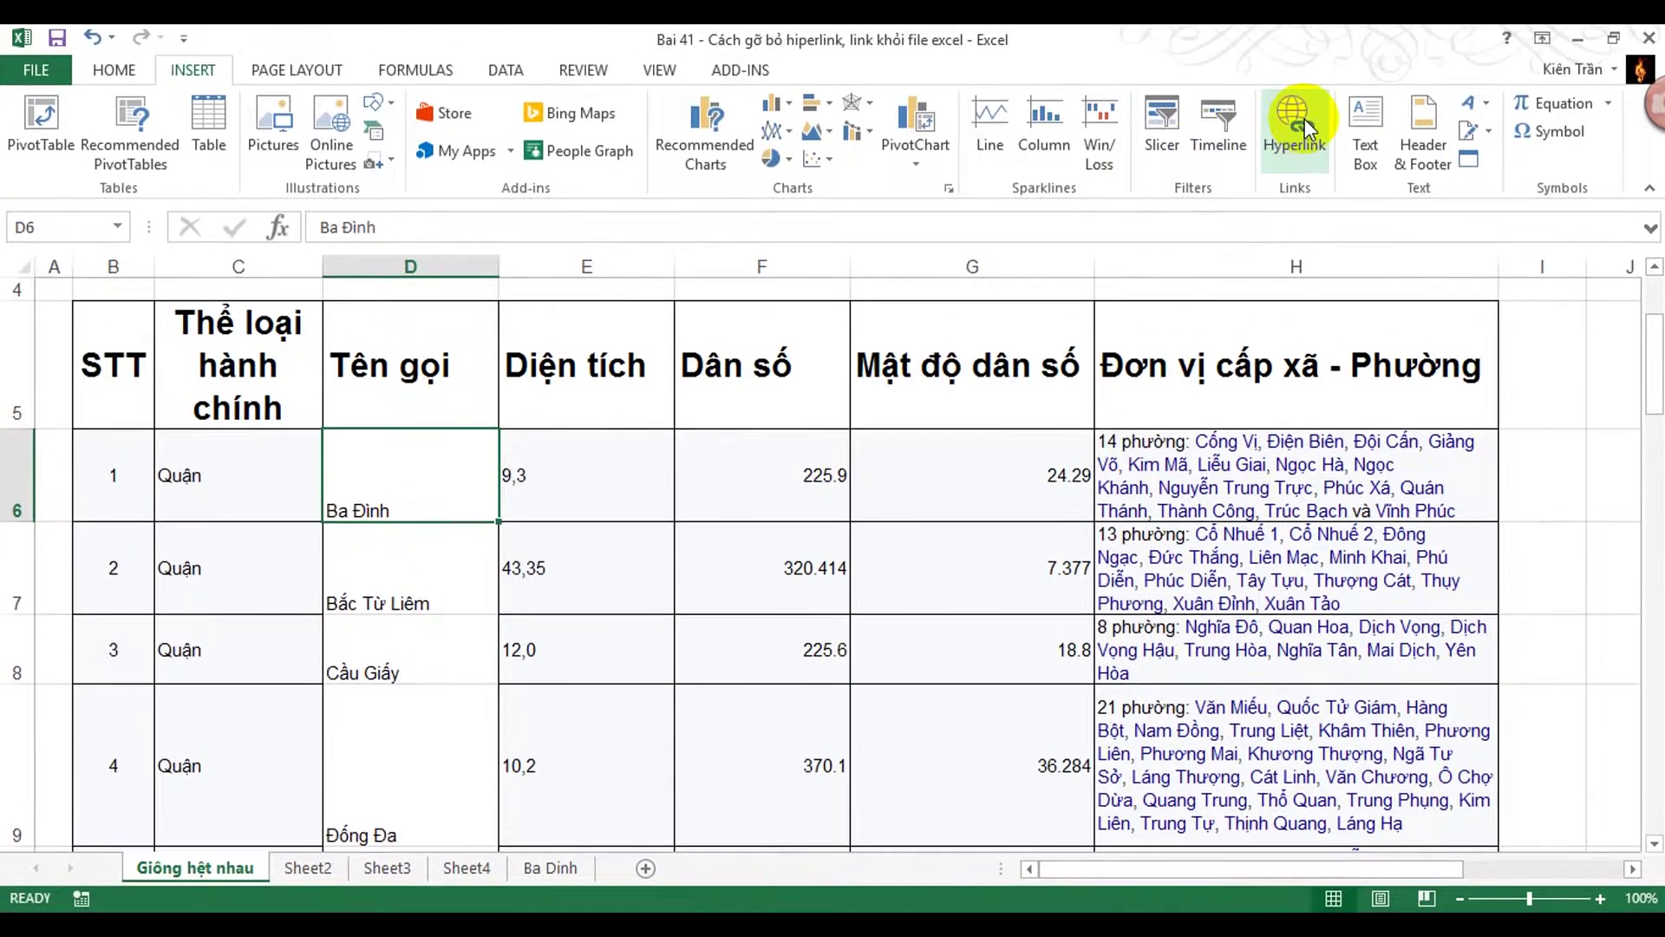
left_click(1294, 121)
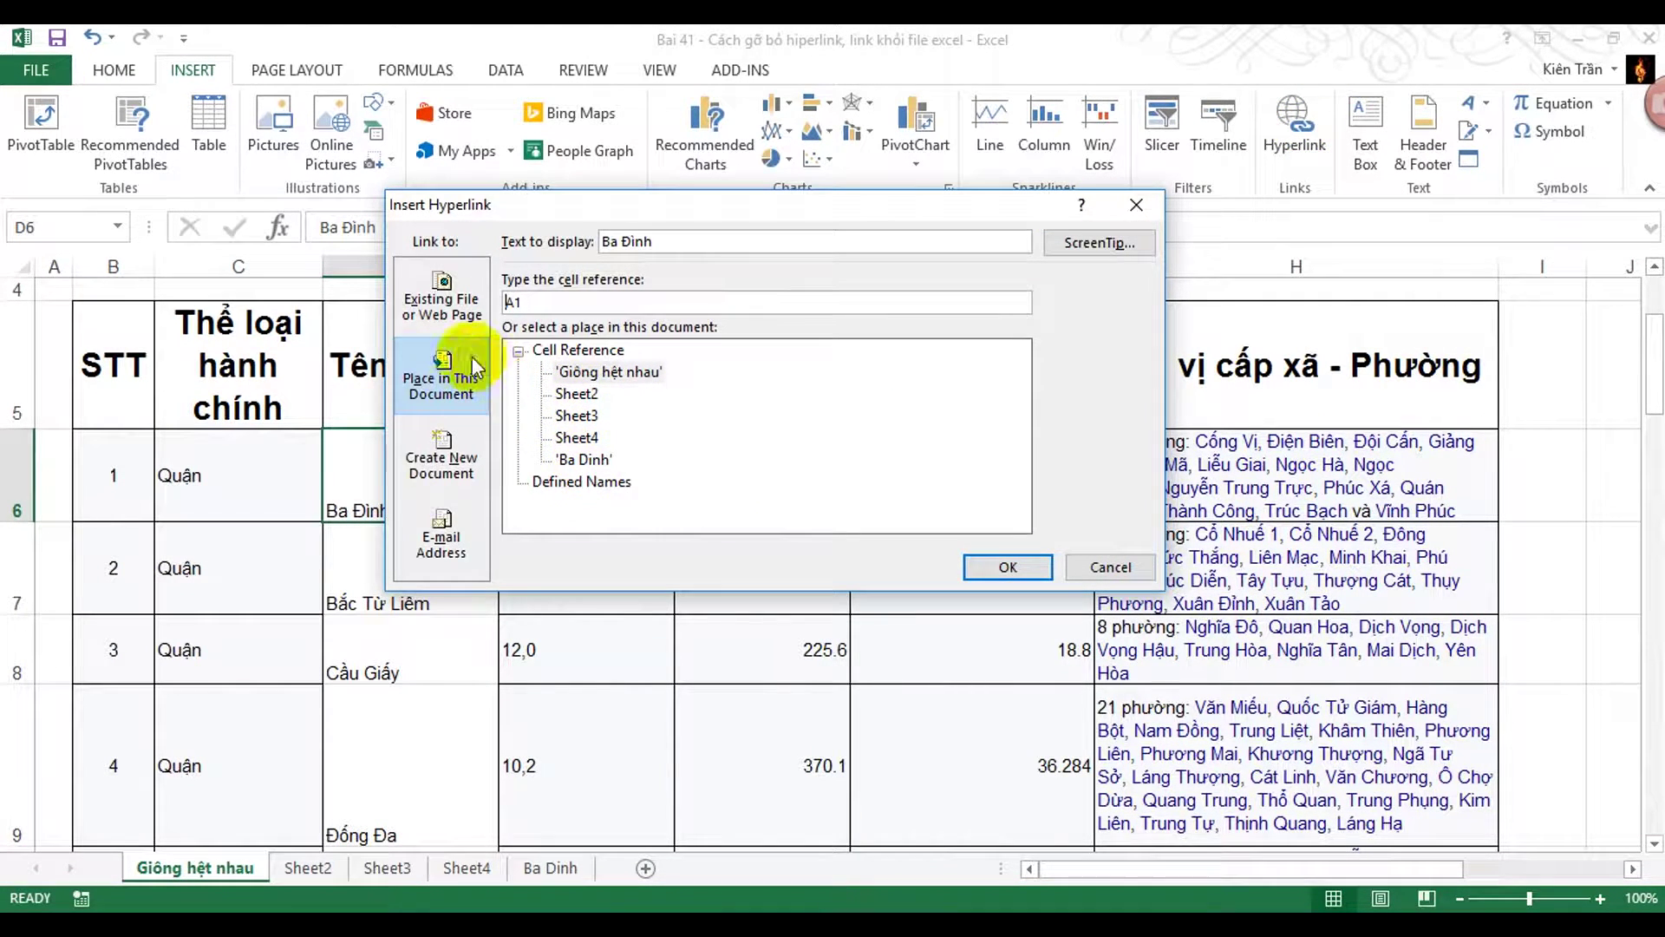
left_click(441, 299)
left_click(455, 389)
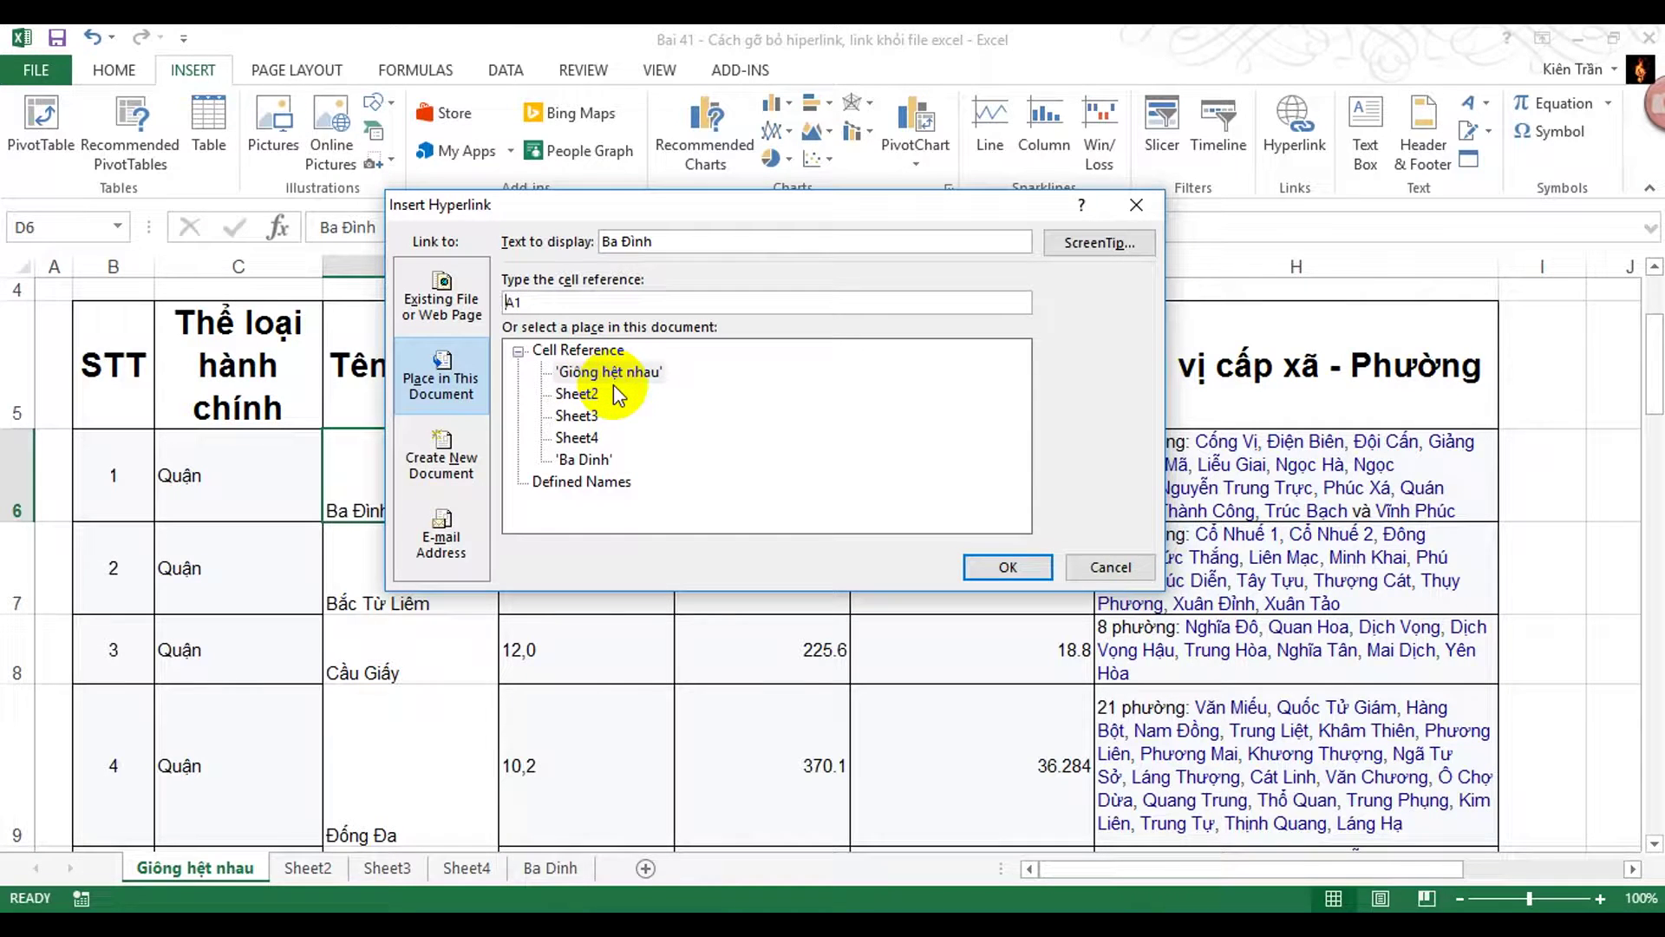
left_click(588, 459)
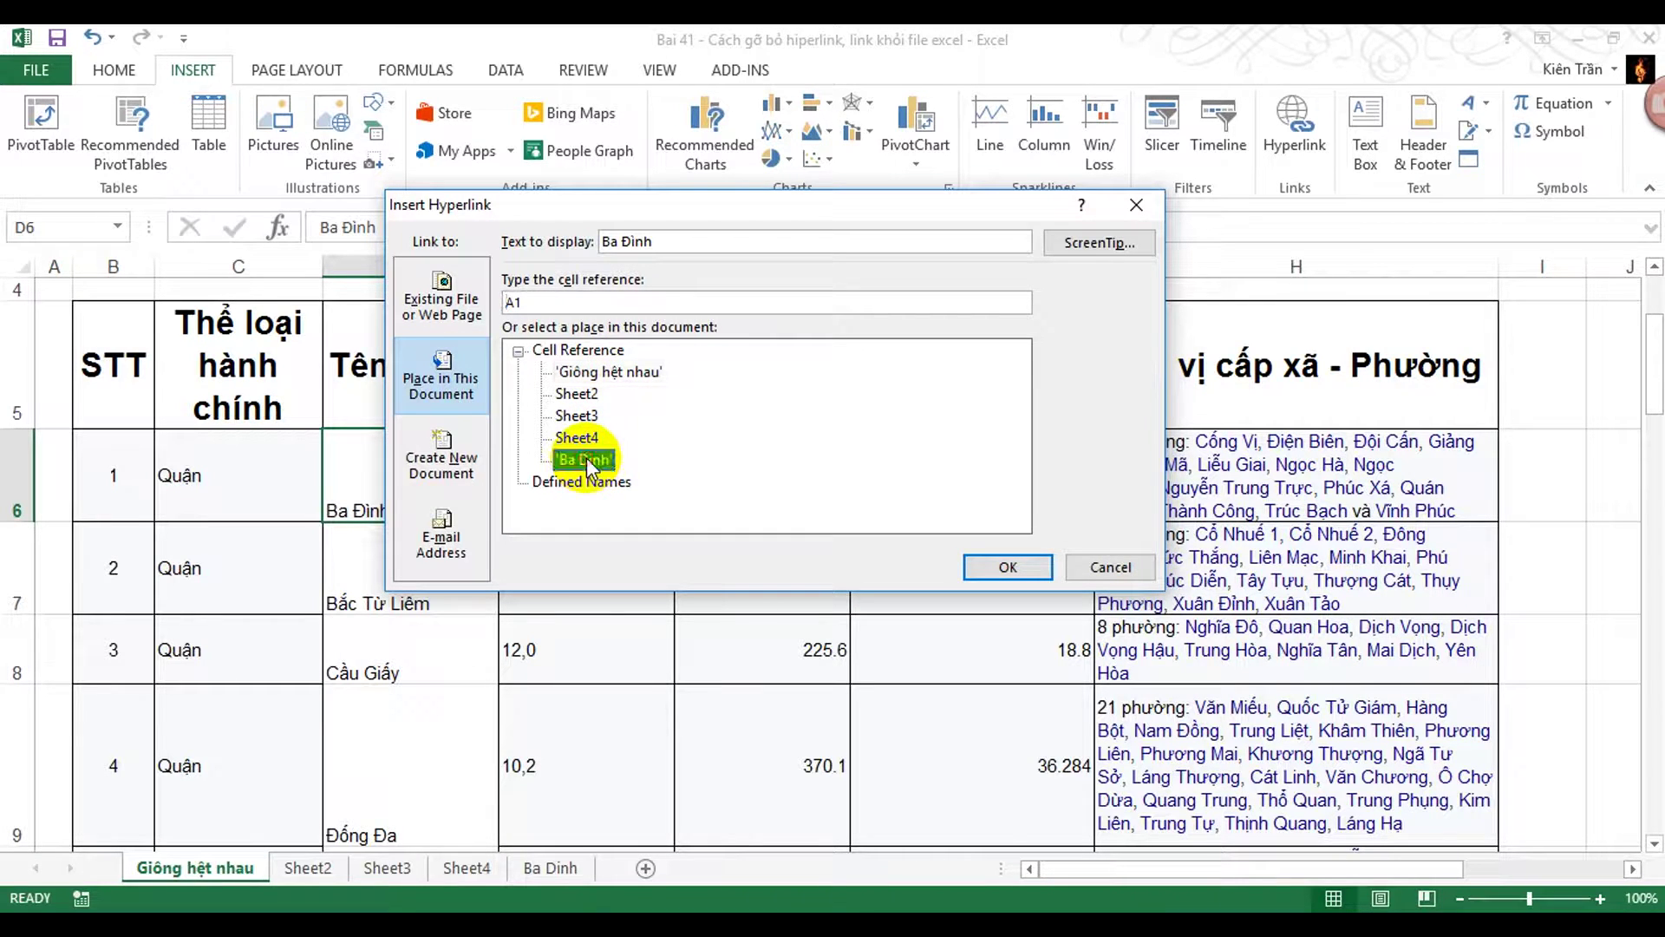
left_click(1006, 566)
left_click(785, 481)
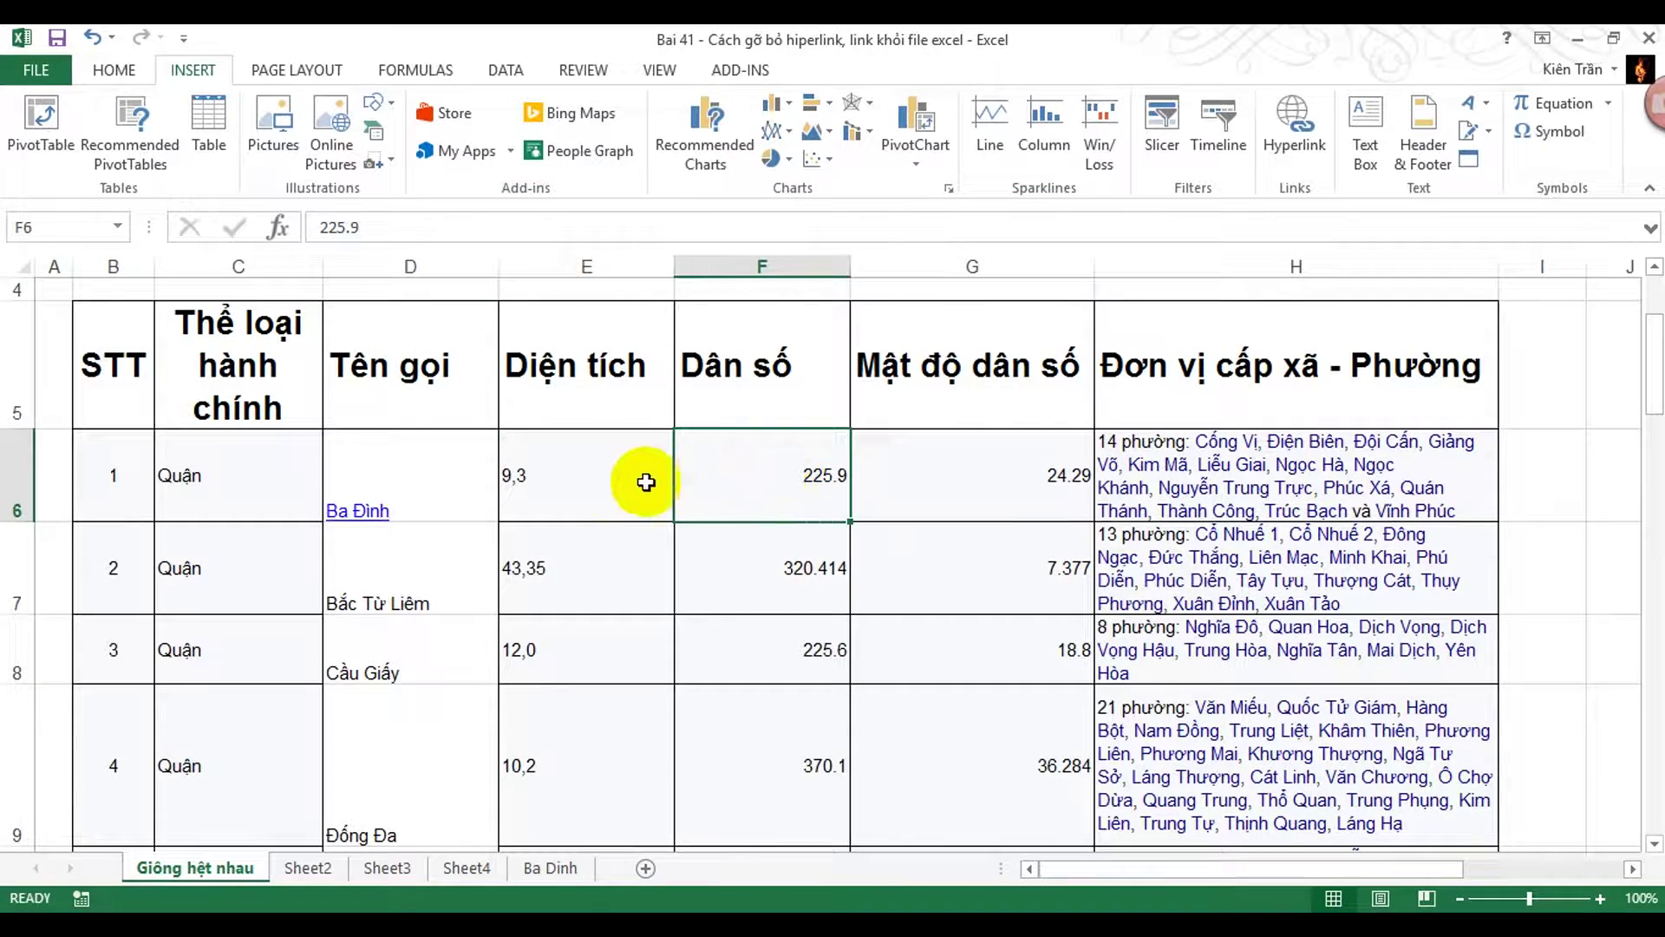
scroll(533, 517, "down", 1)
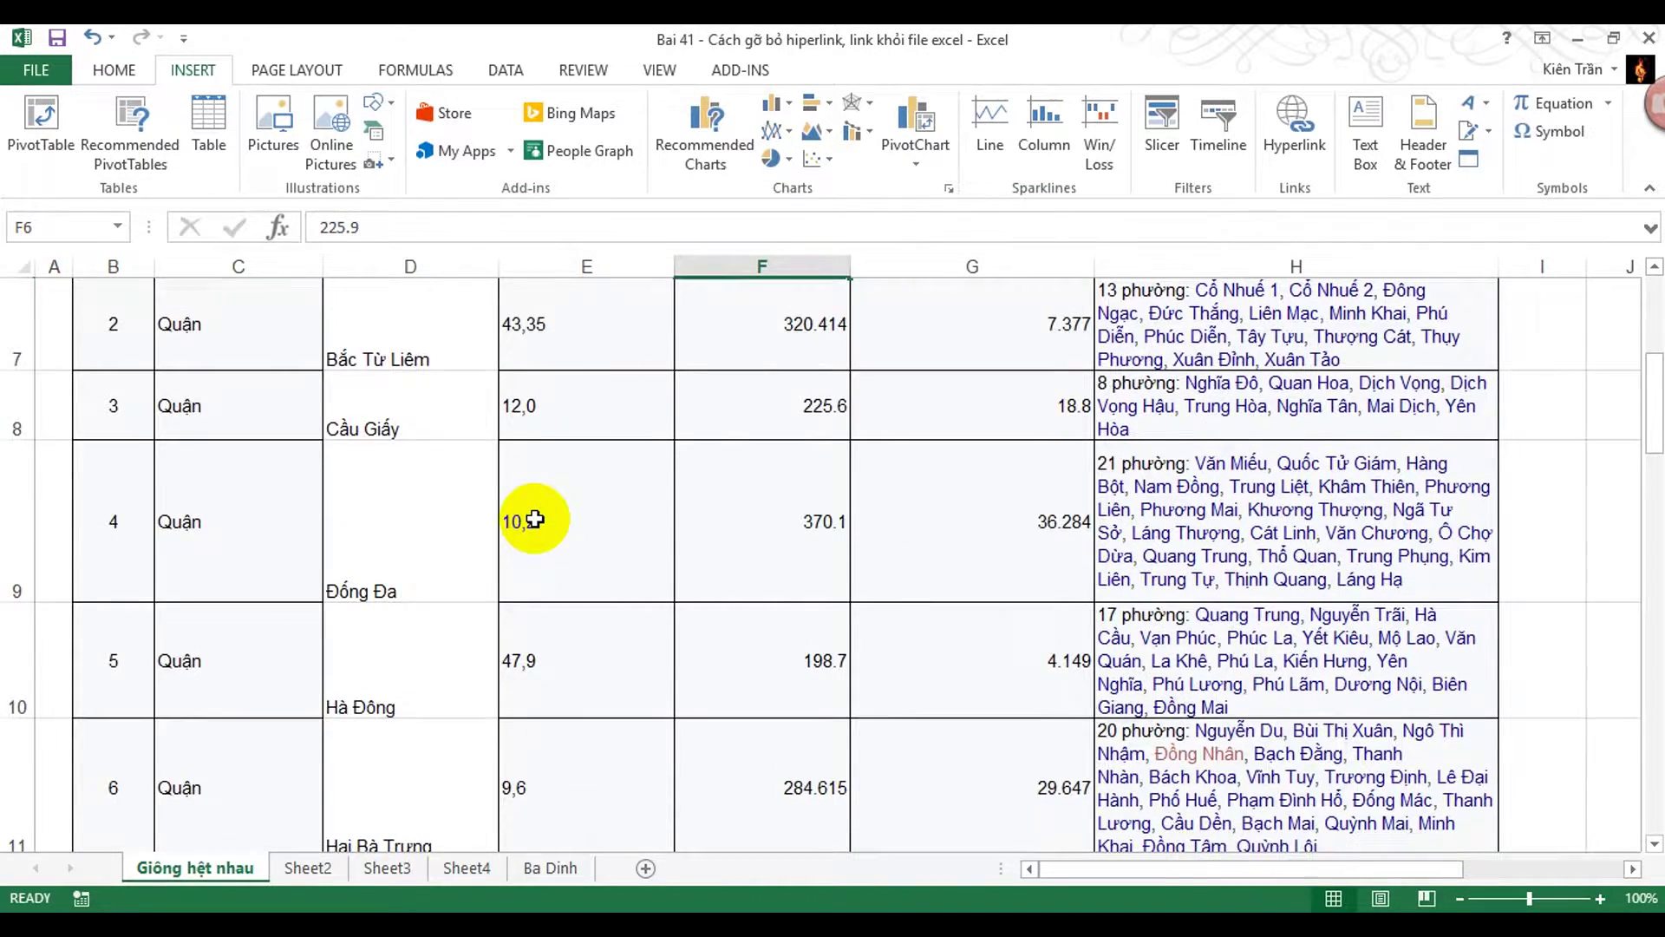
scroll(534, 519, "up", 1)
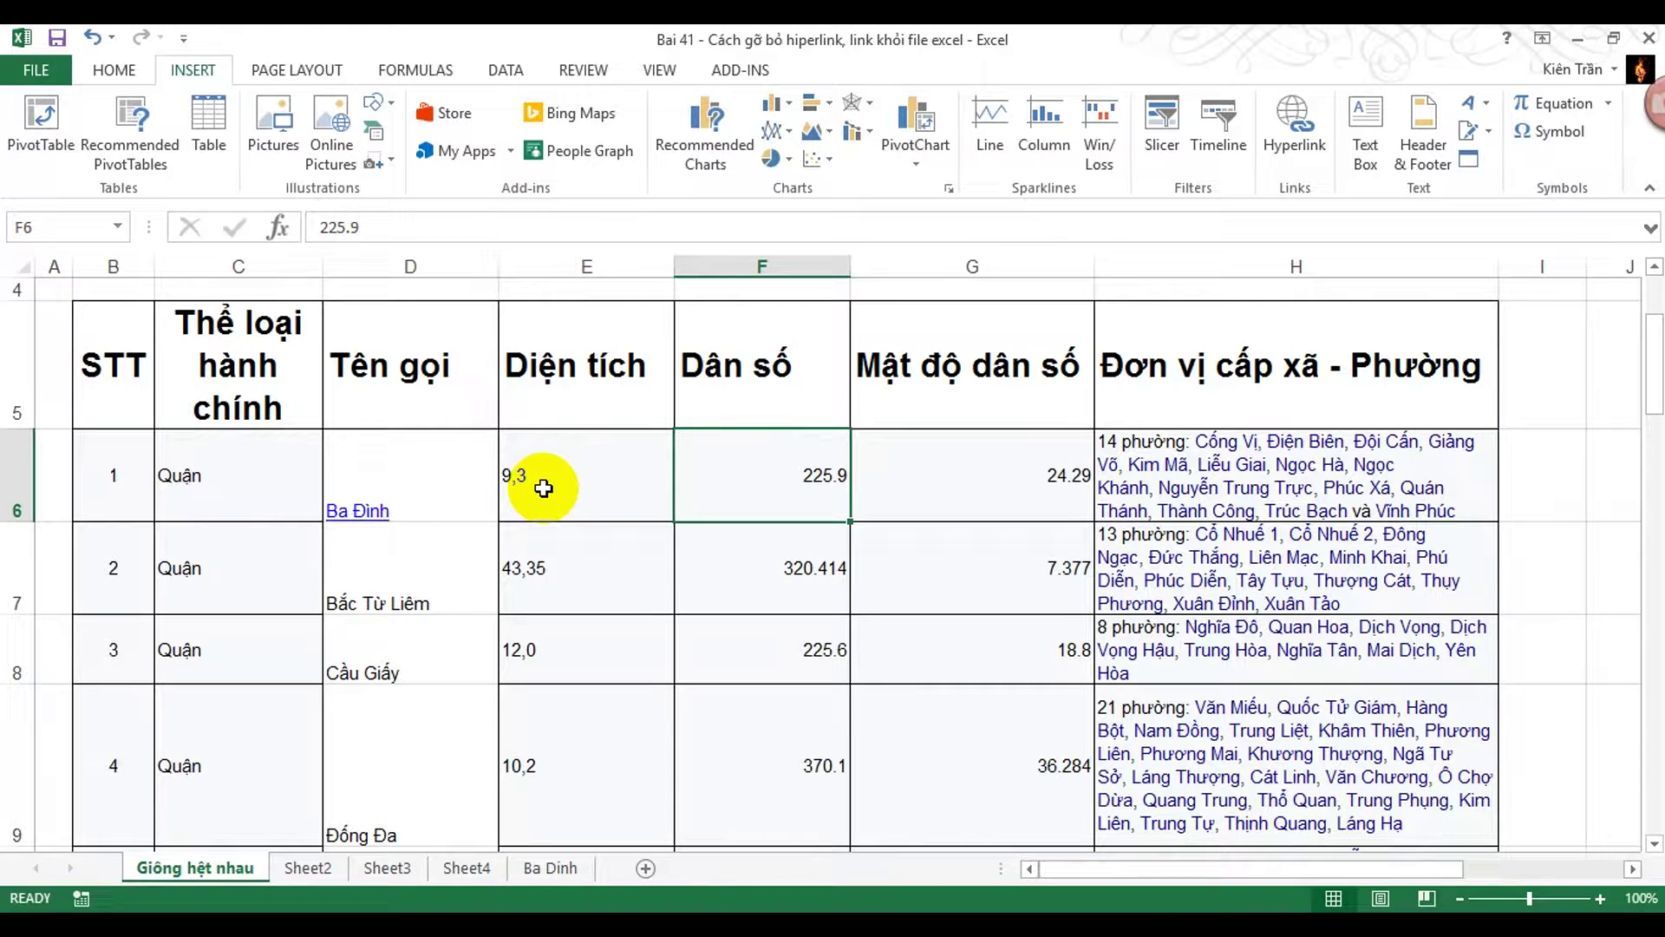
left_click(379, 520)
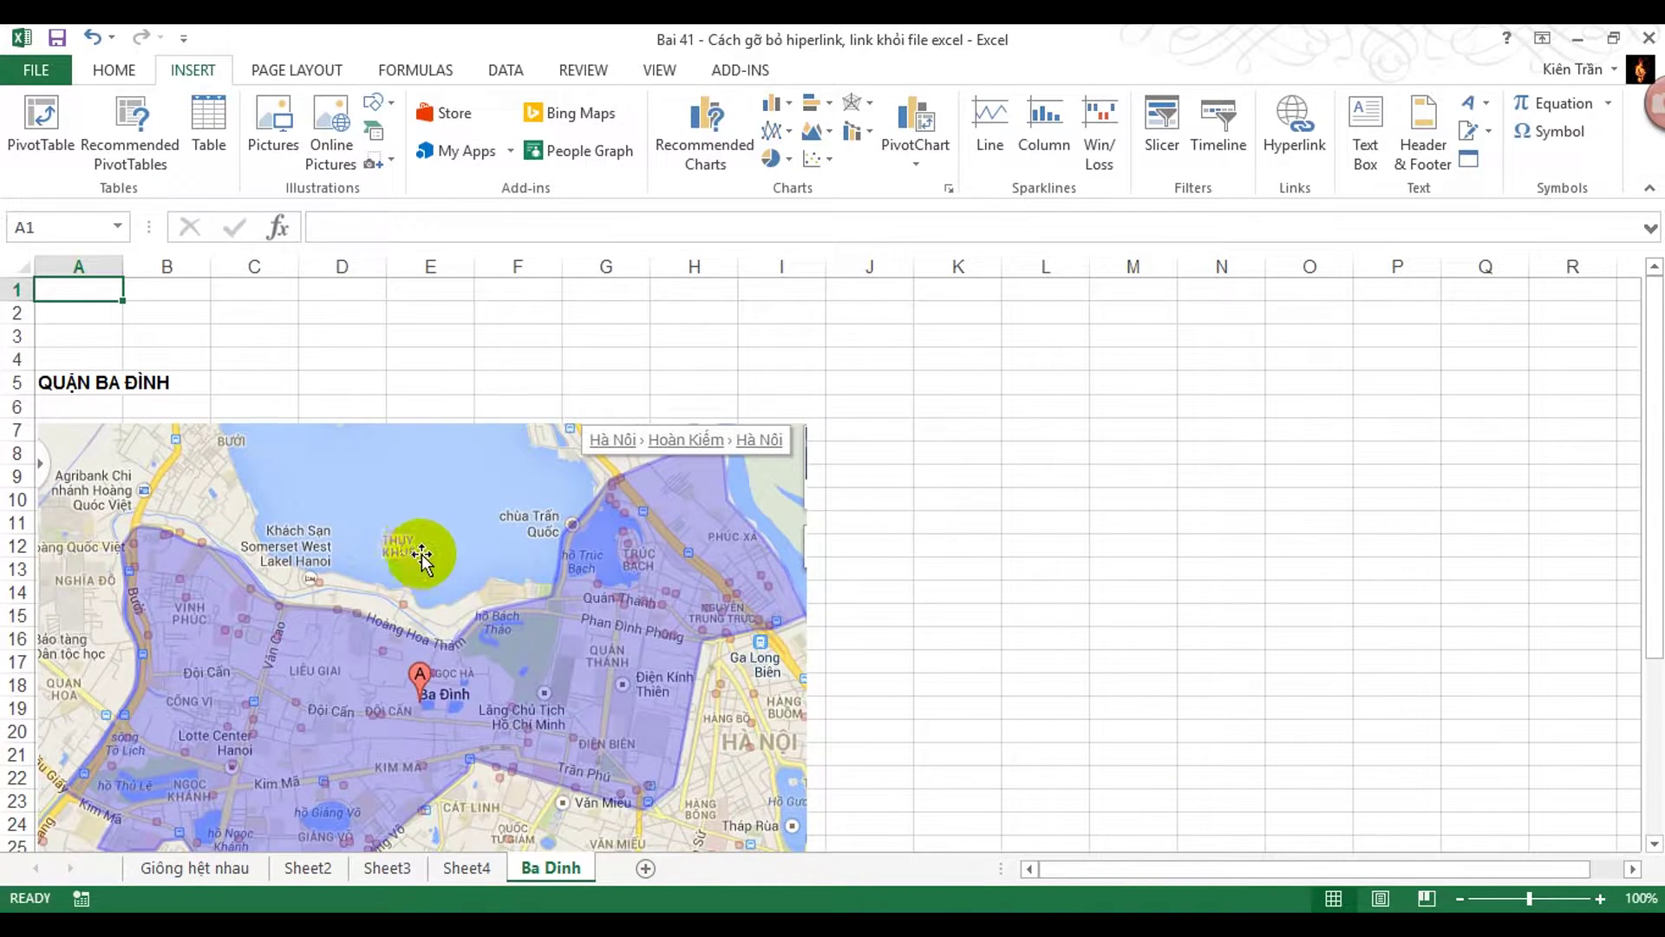
scroll(563, 710, "down", 1)
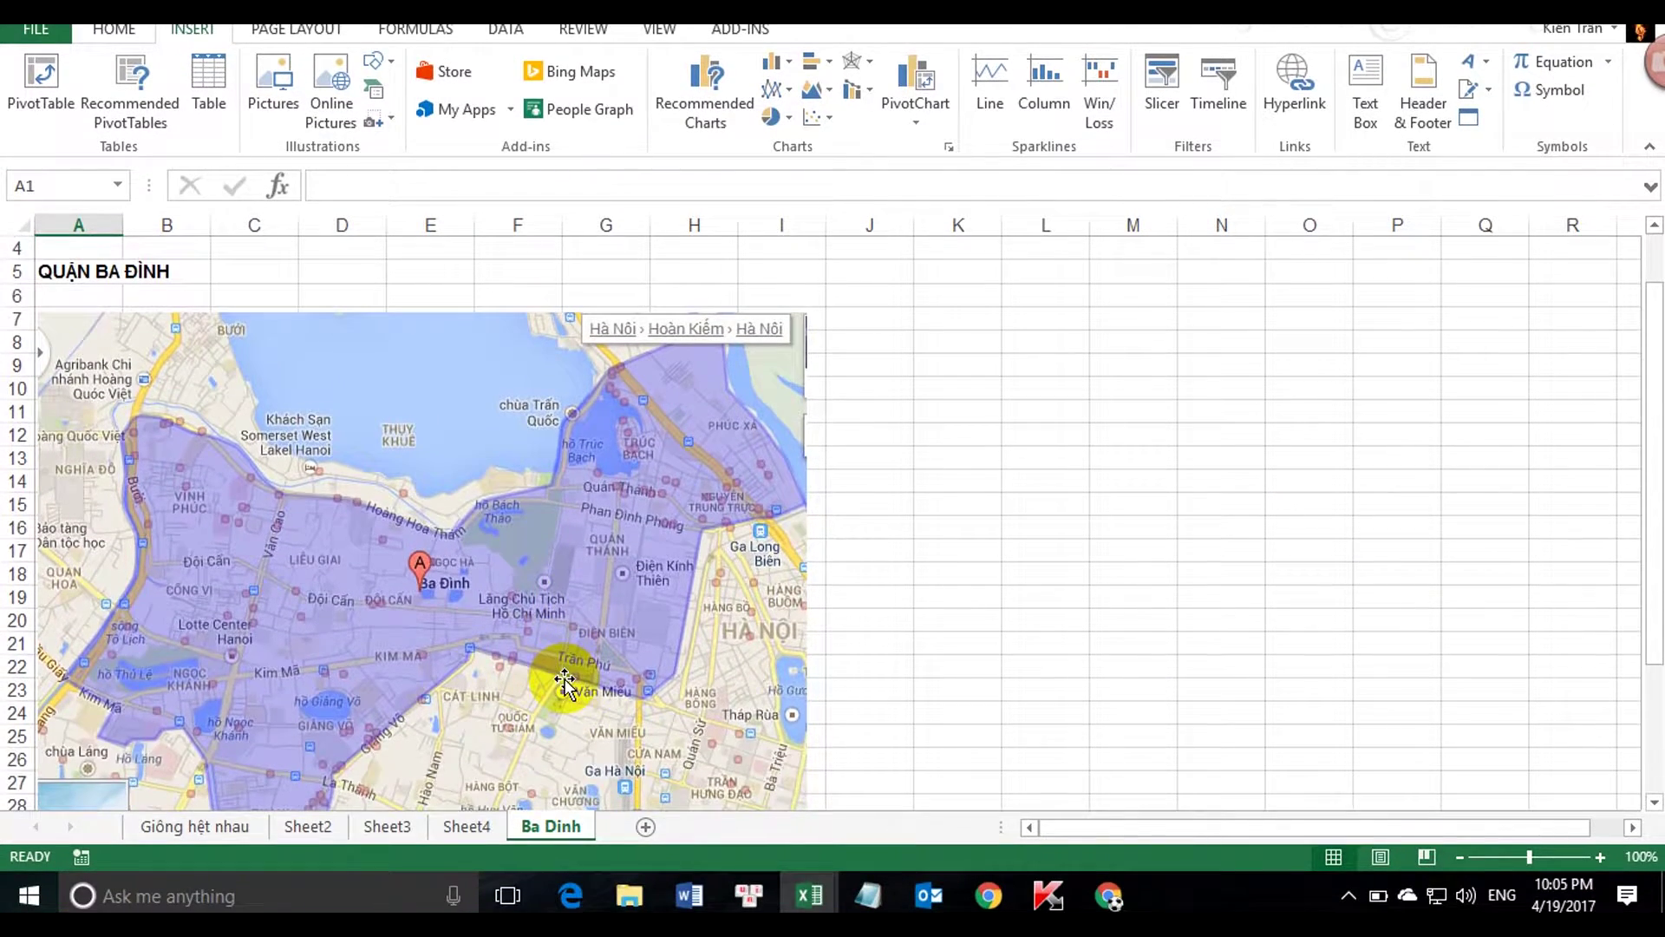
scroll(564, 689, "down", 1)
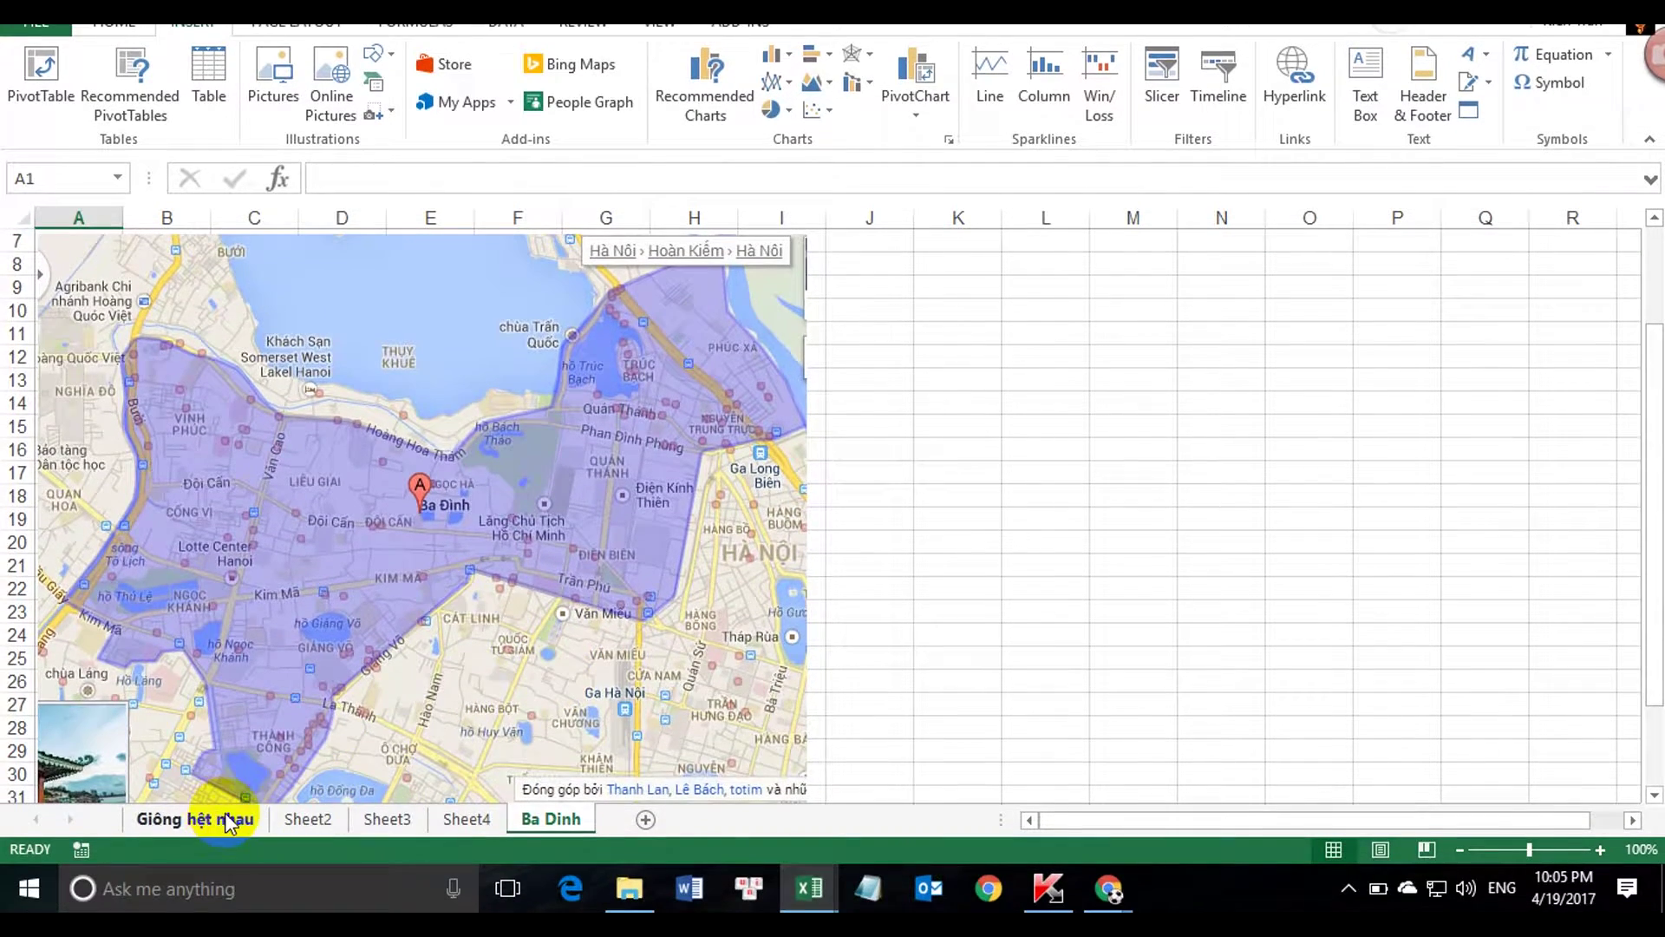
left_click(219, 824)
scroll(582, 708, "up", 1)
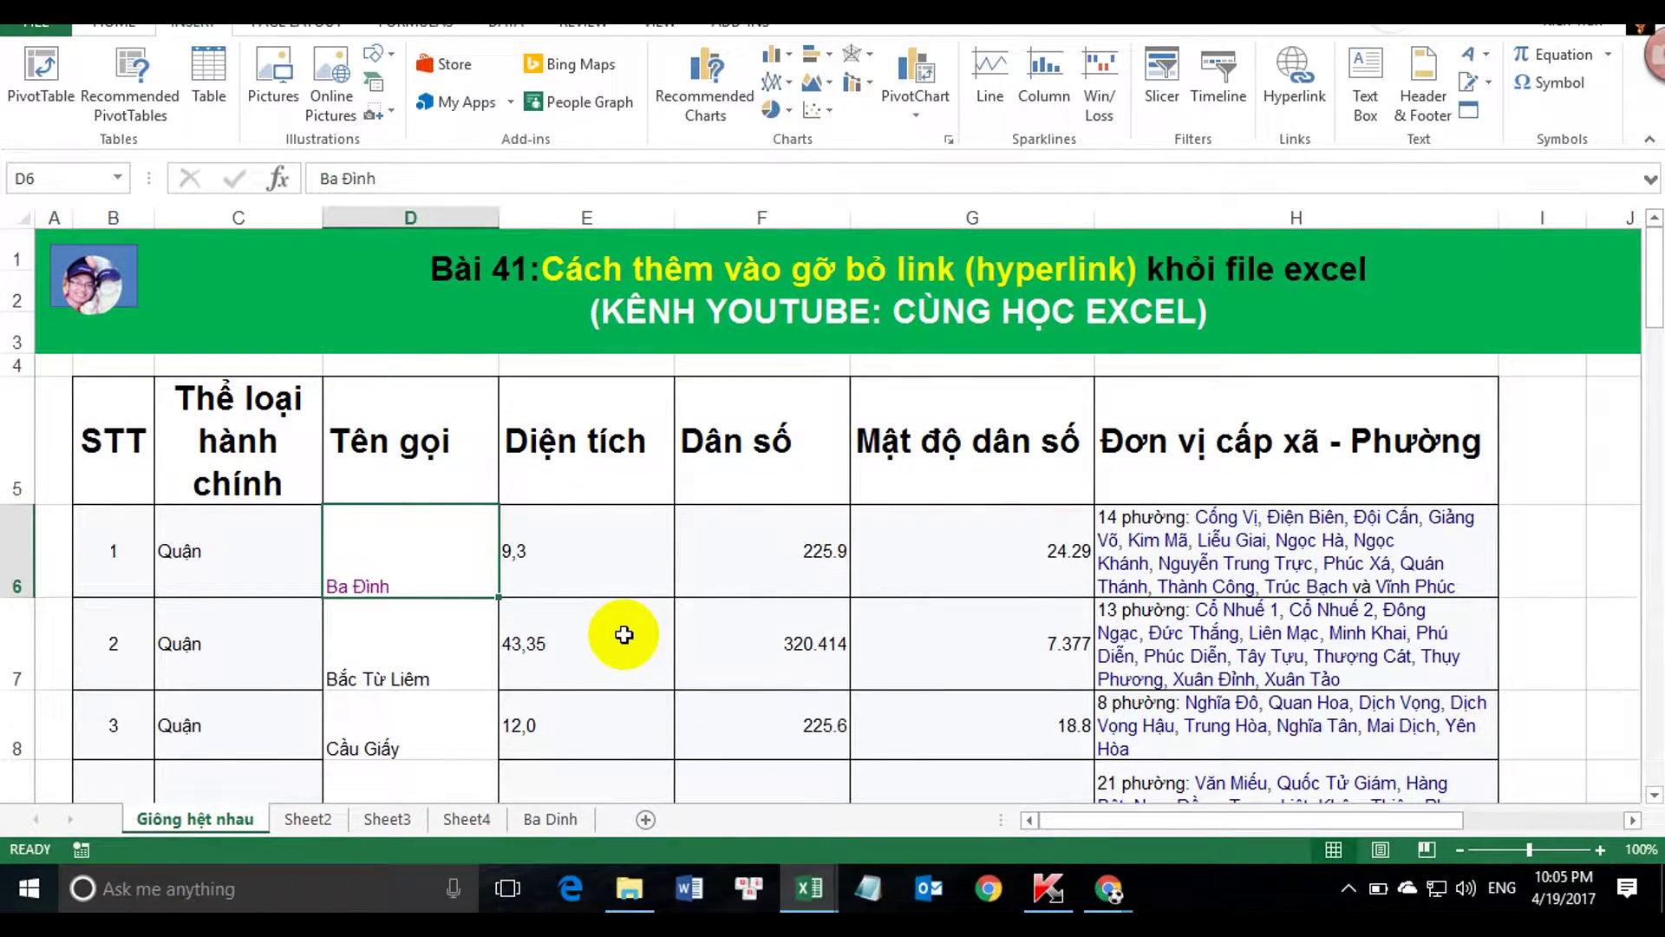